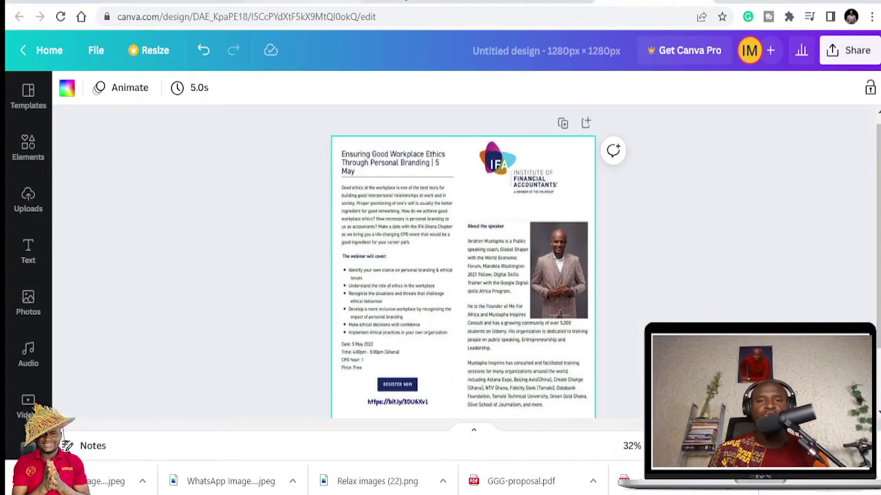
Step: Switch to the copy.ai website and log in to the account
left_click(413, 5)
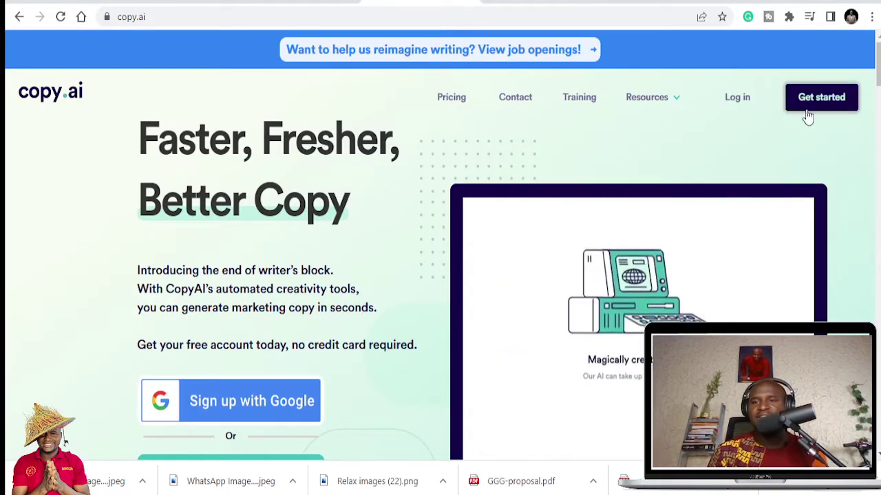
left_click(738, 99)
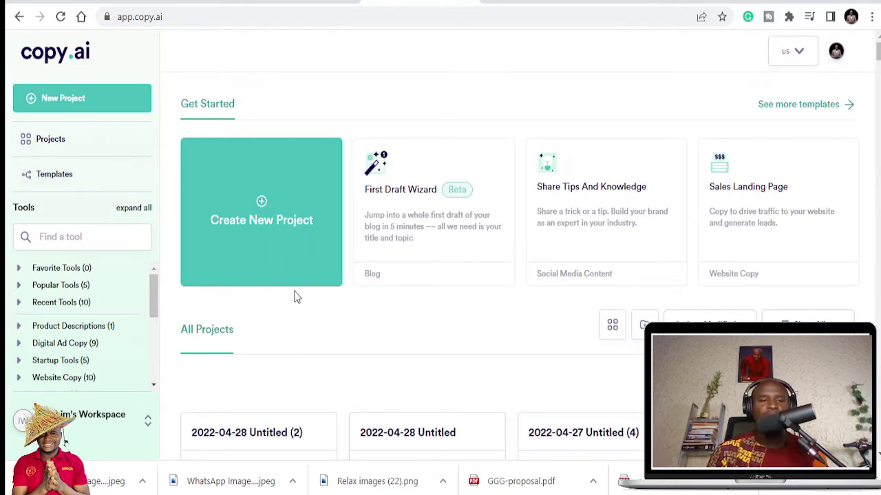
Step: Find the Blog Tools category among the copy.ai tools and open its Blog Outline tool
scroll(295, 296, "down", 1)
scroll(140, 304, "down", 1)
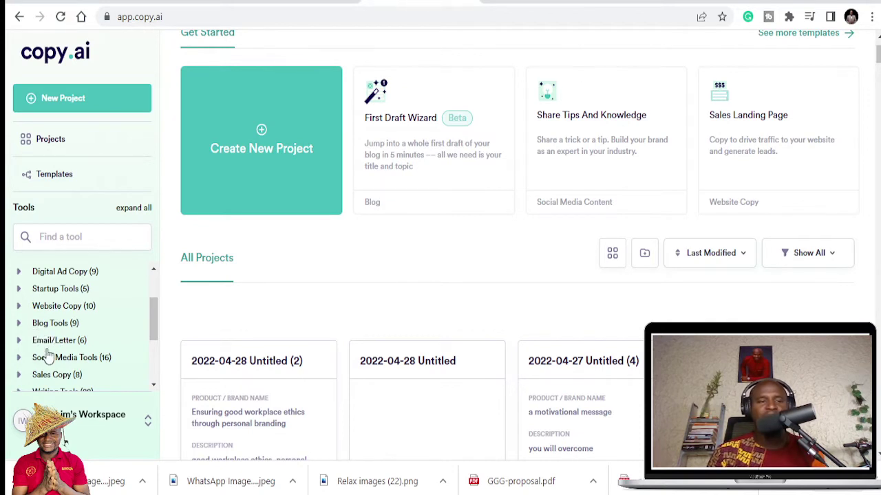
scroll(57, 359, "down", 1)
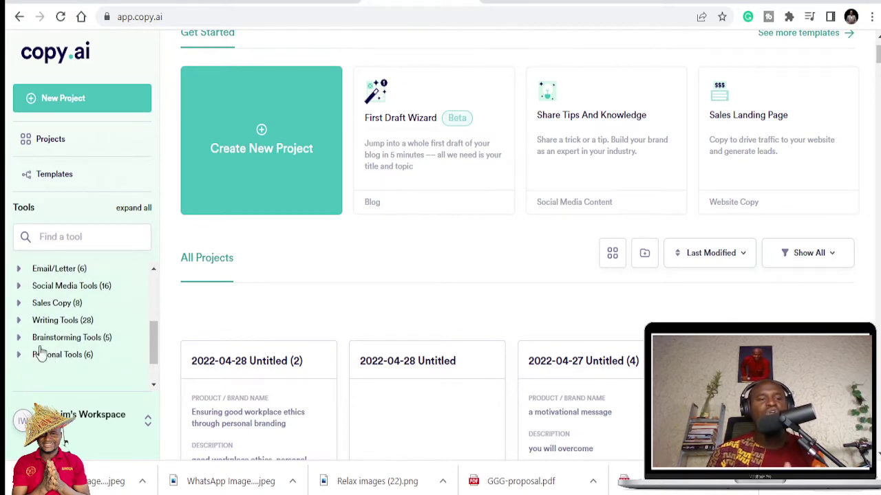
scroll(39, 334, "up", 1)
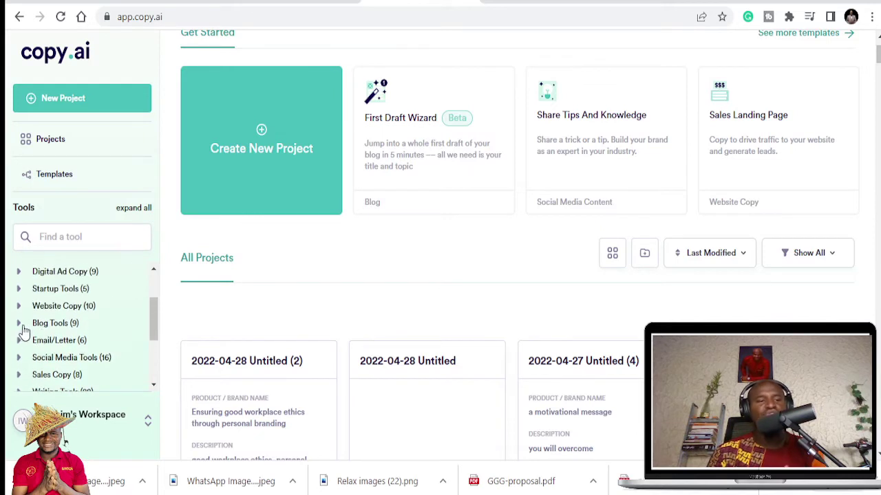
left_click(20, 327)
scroll(69, 347, "down", 1)
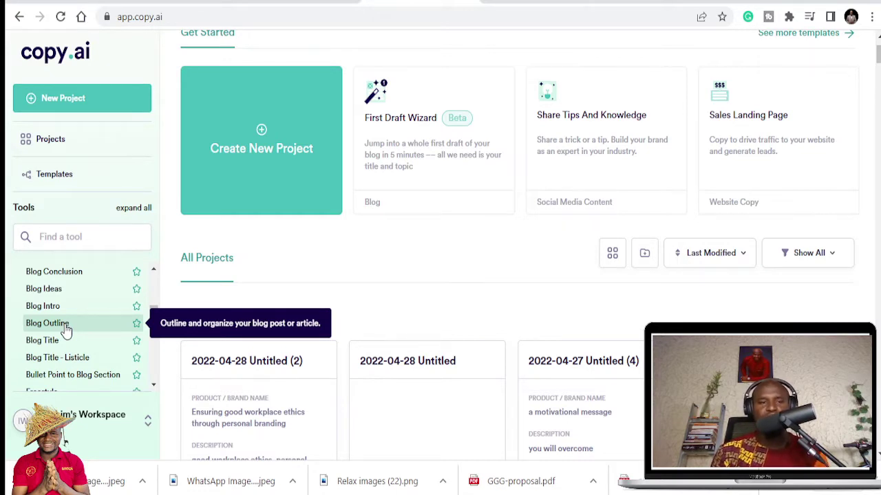
left_click(65, 329)
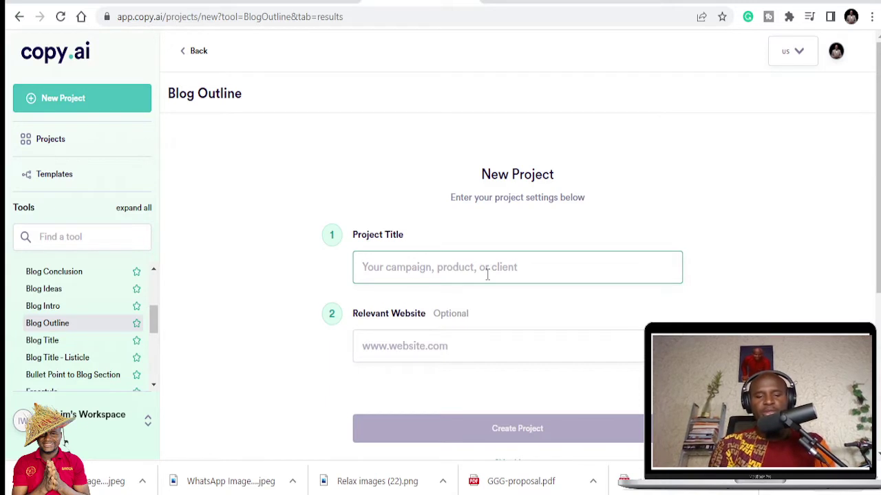
Step: Title the new project "IFA presentation" and create it without a relevant website
type("i")
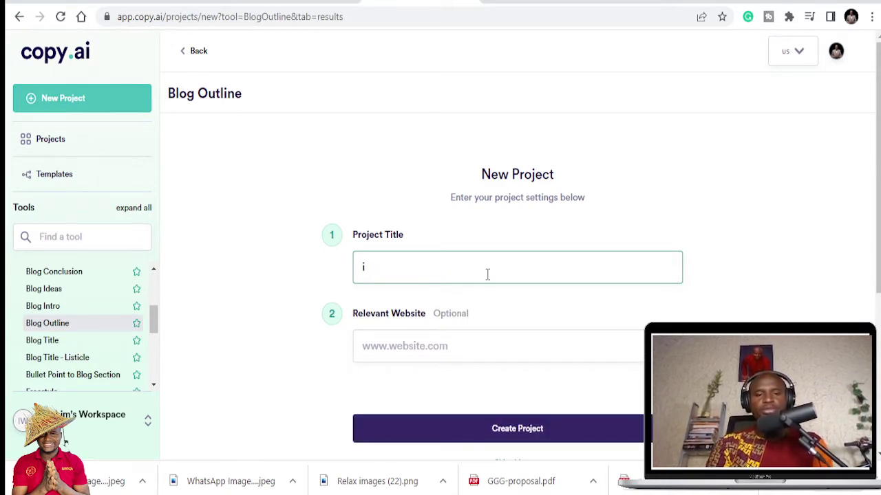
key("BackSpace")
type("O")
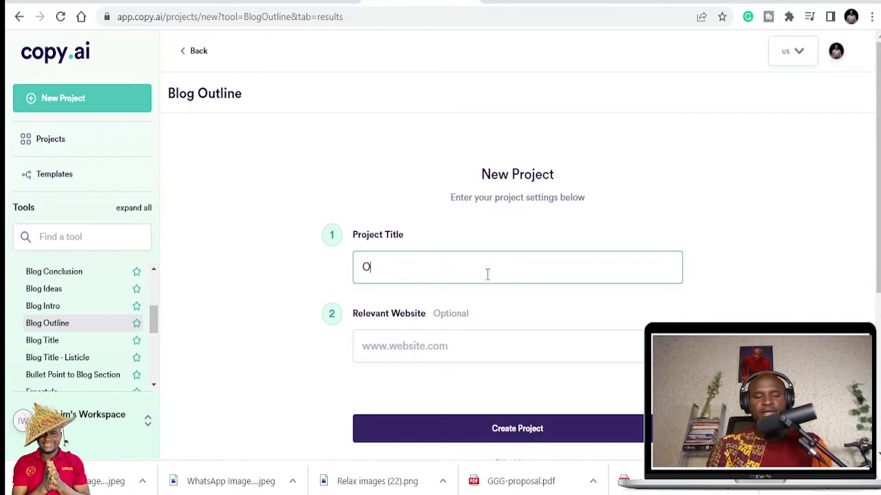
key("BackSpace")
key("BackSpace")
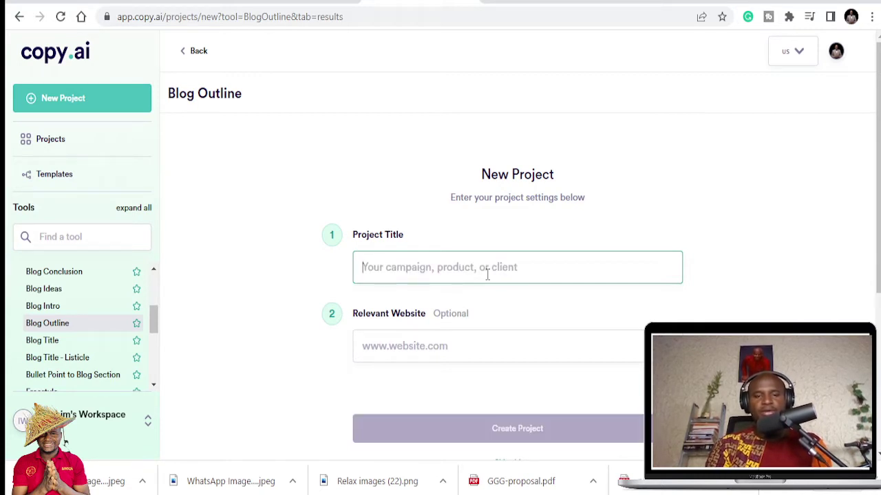
type("I")
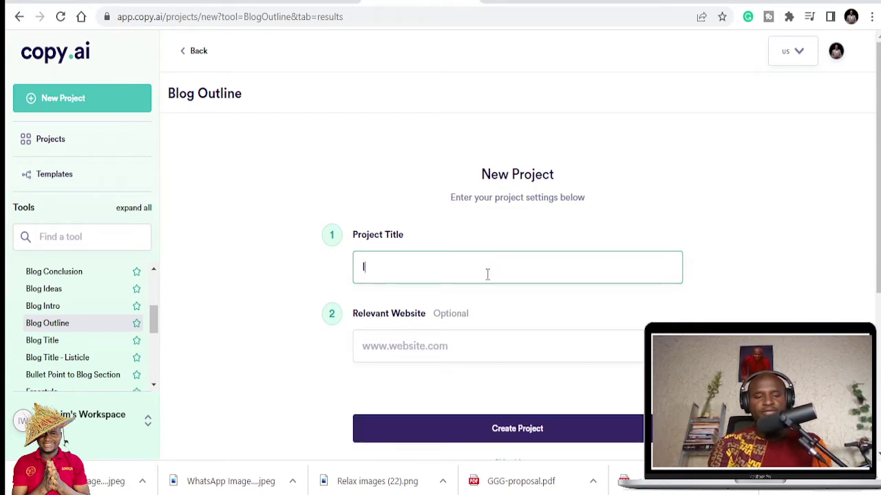
type("FA presentation")
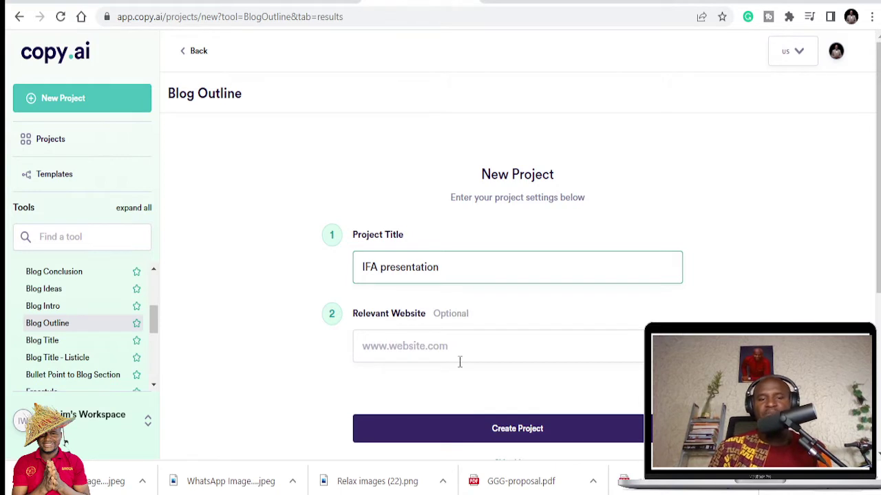
left_click(513, 432)
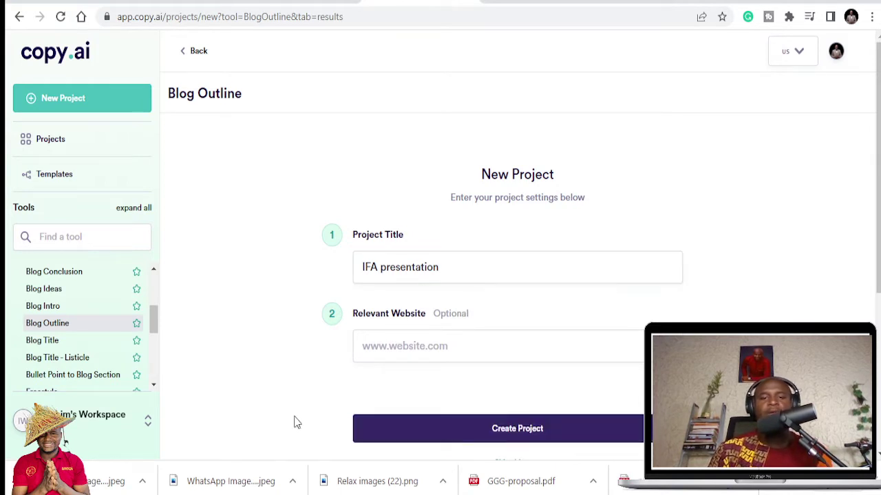
Step: Check the webinar title on the Canva flyer and enter "Ensuring good workplace ethics through personal Branding" as the blog title in copy.ai
left_click(452, 238)
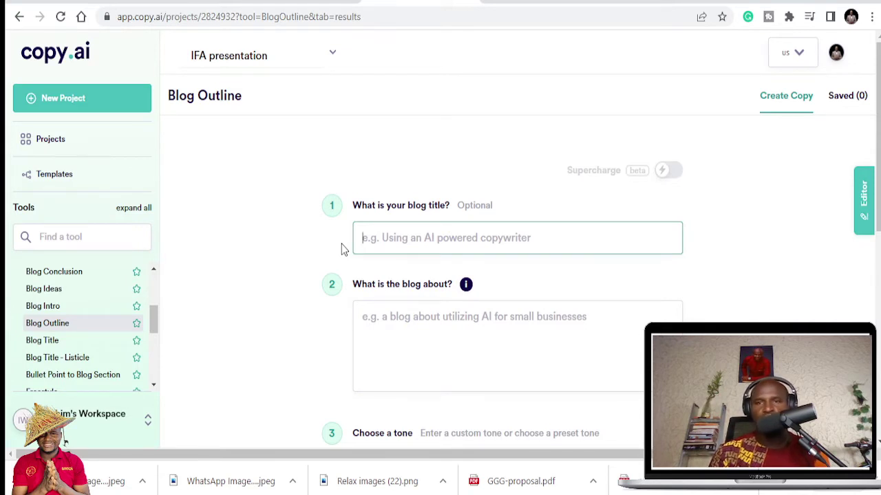
left_click(516, 1)
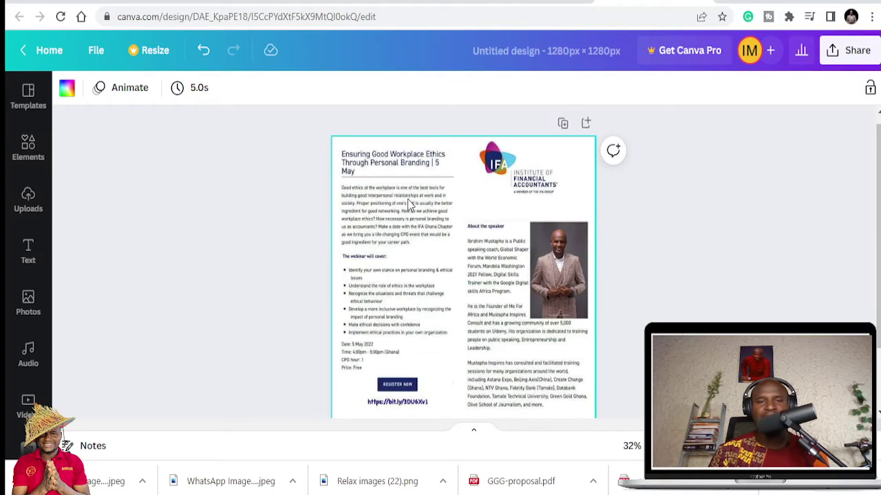
left_click(527, 2)
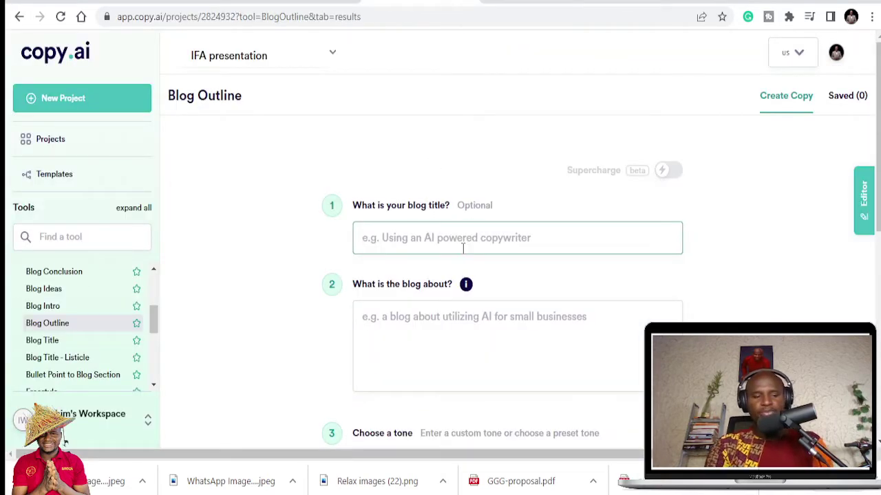
type("Ensuring good")
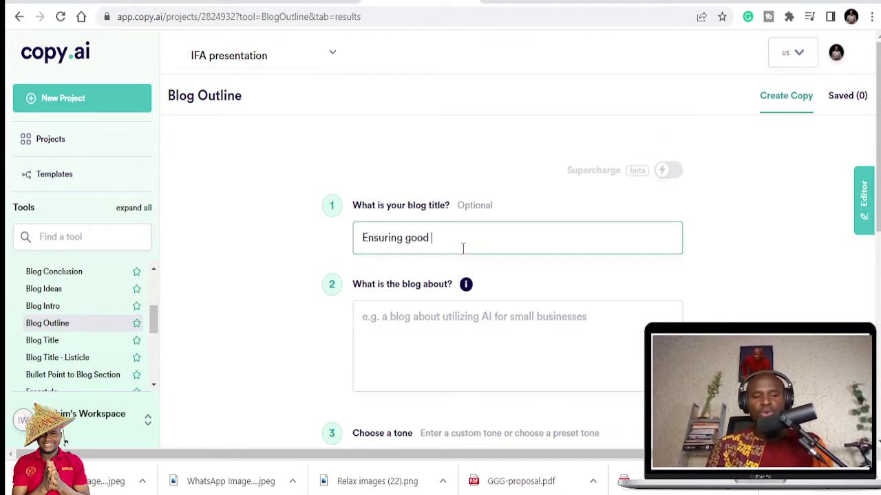
type(" workpla")
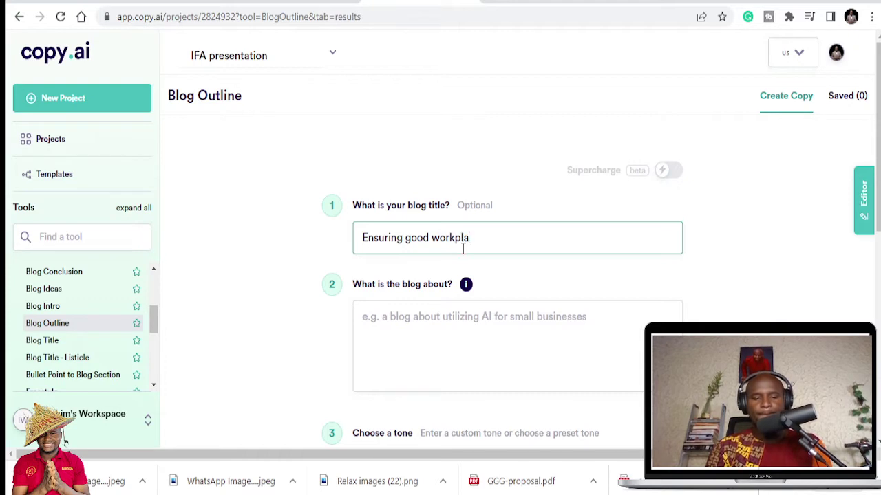
type("ce e")
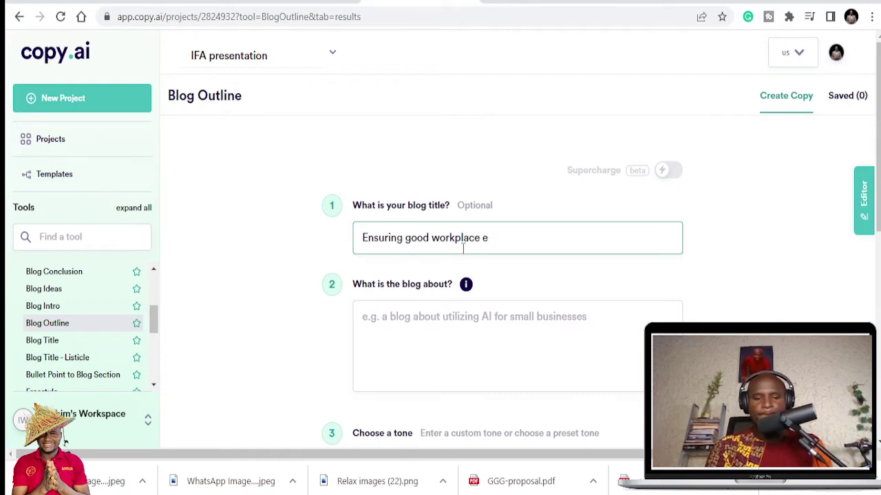
type("ythics through")
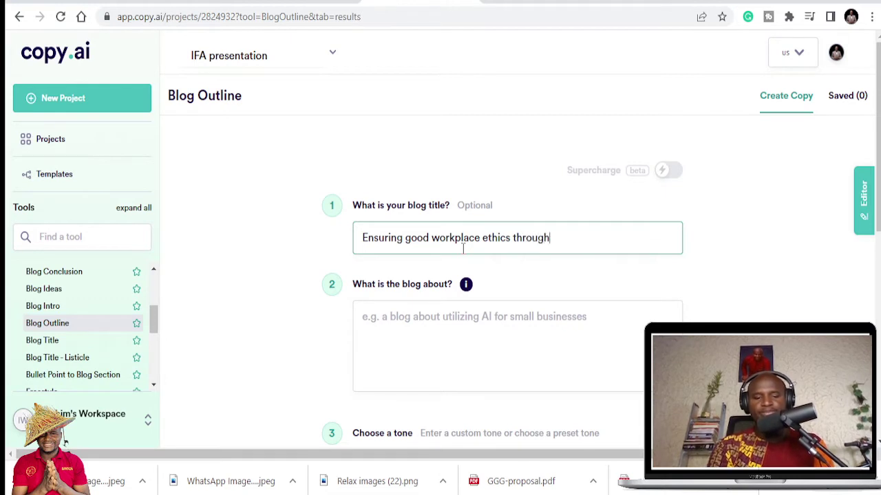
type(" perso")
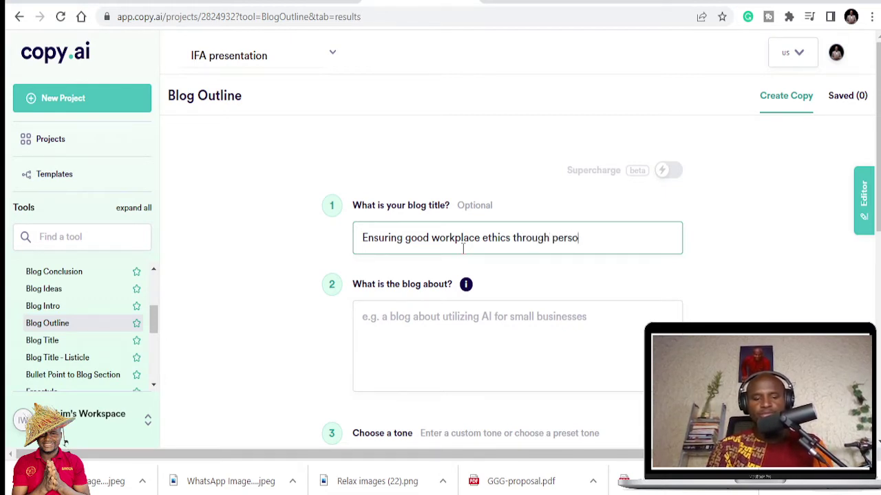
type("nal Branding")
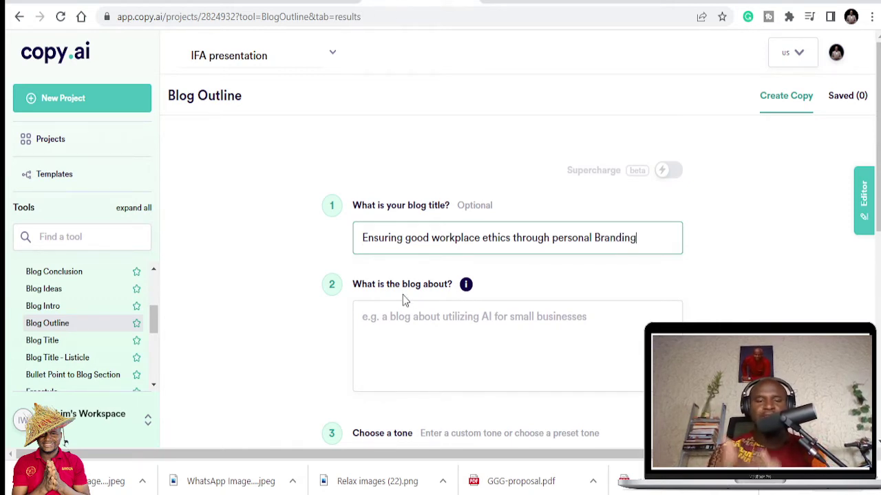
Step: Describe what the blog is about as "workplace ethics, Personal Branding", with the spelling of "workplace" corrected to one word
left_click(451, 327)
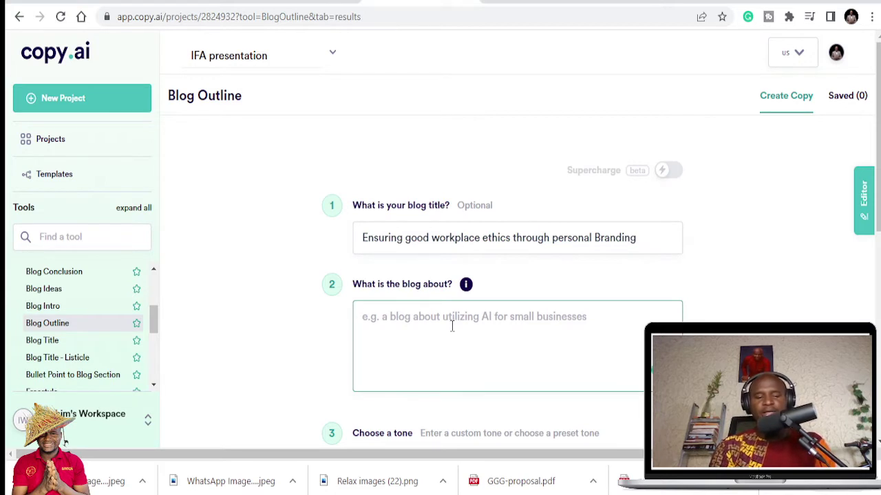
type("Goo")
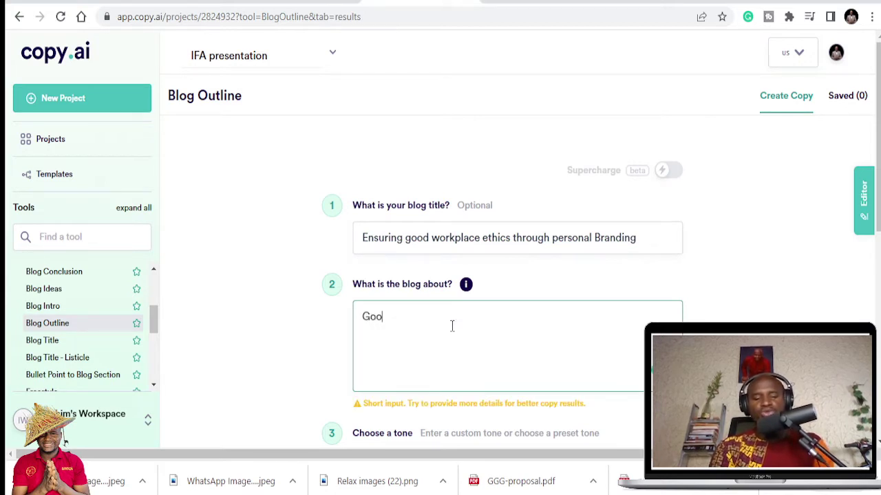
key("BackSpace")
key("BackSpace")
key("BackSpace")
type("work")
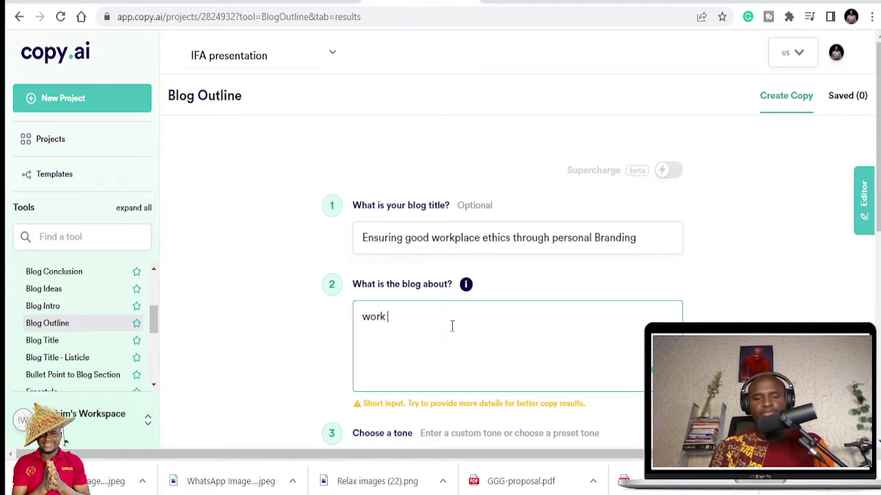
type(" place e")
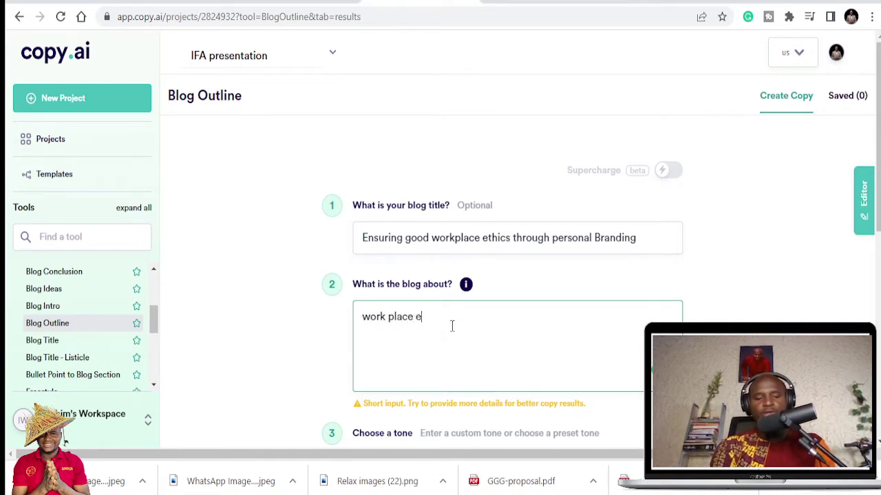
type("thics")
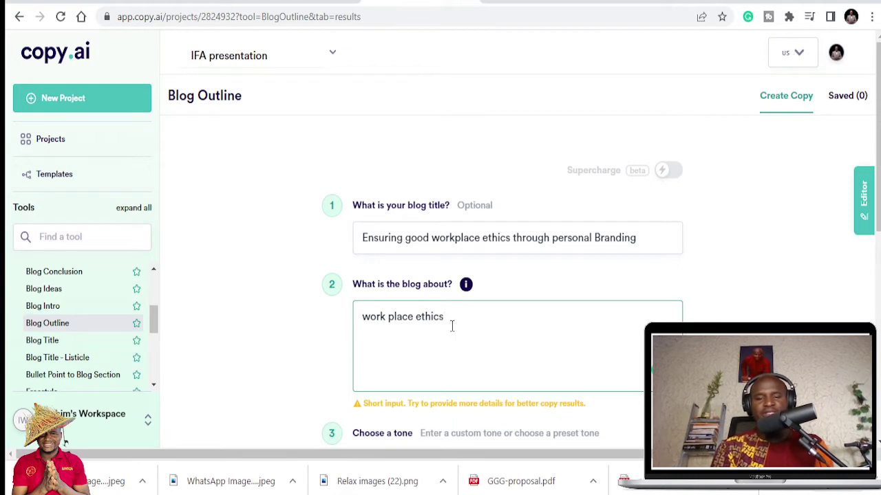
type(", Personal")
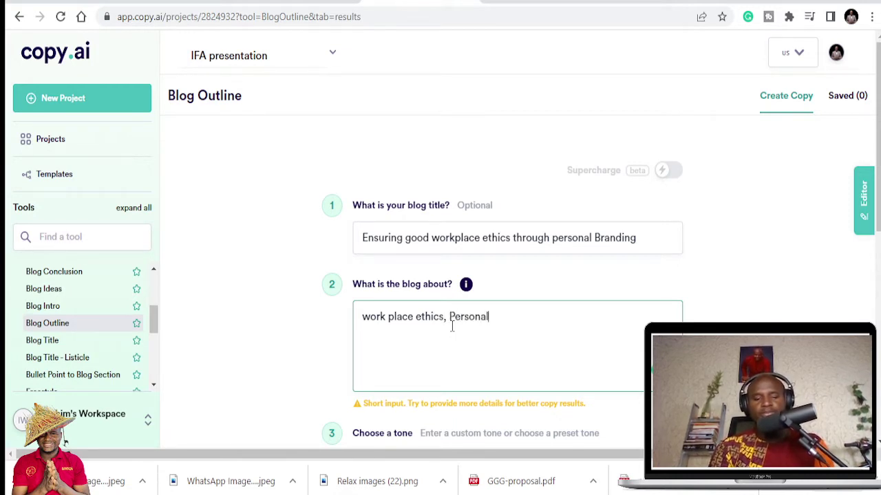
type(" Branding")
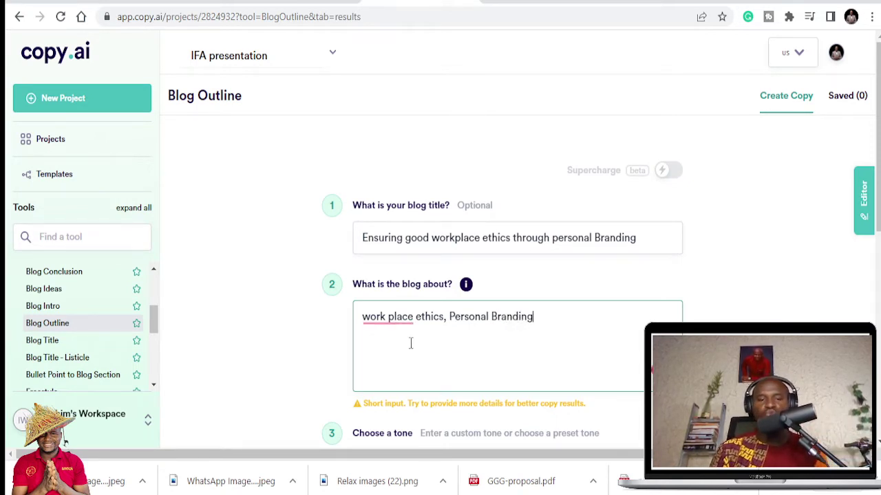
left_click(389, 318)
left_click(389, 357)
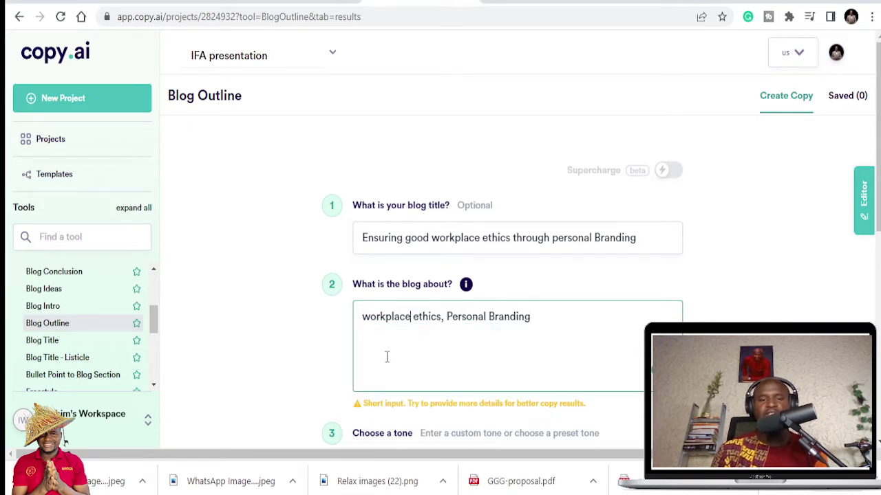
Step: Set the blog outline's tone to the Professional preset and review the completed form
scroll(581, 340, "down", 3)
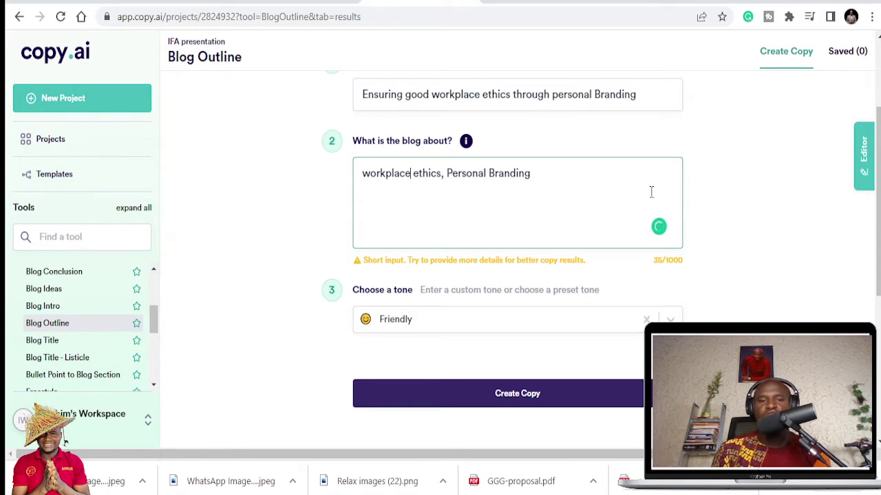
left_click(499, 319)
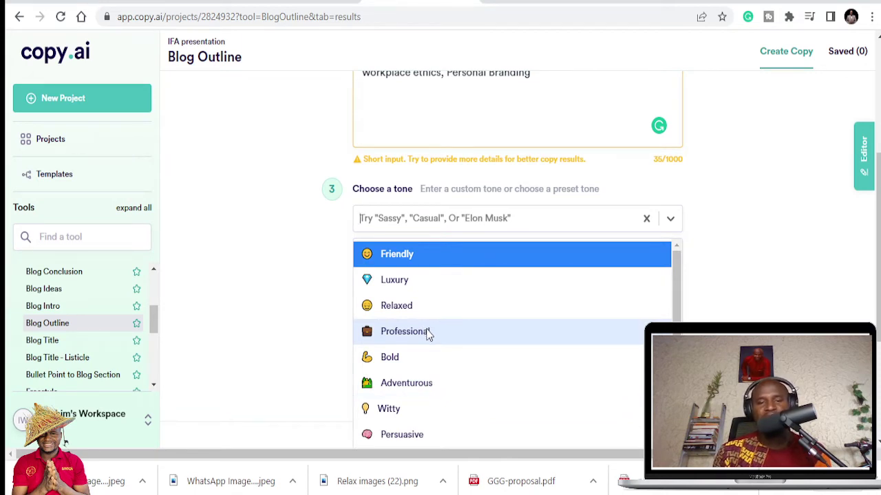
left_click(428, 333)
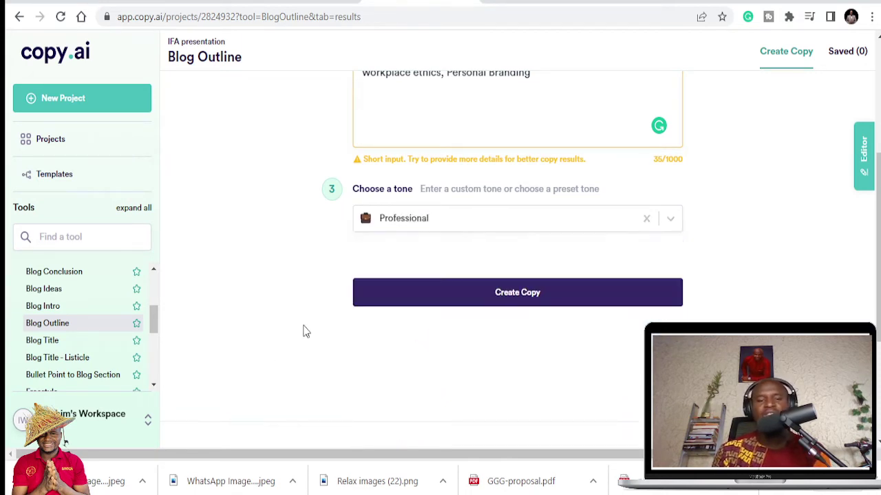
scroll(290, 340, "up", 2)
scroll(323, 292, "down", 1)
scroll(342, 250, "up", 3)
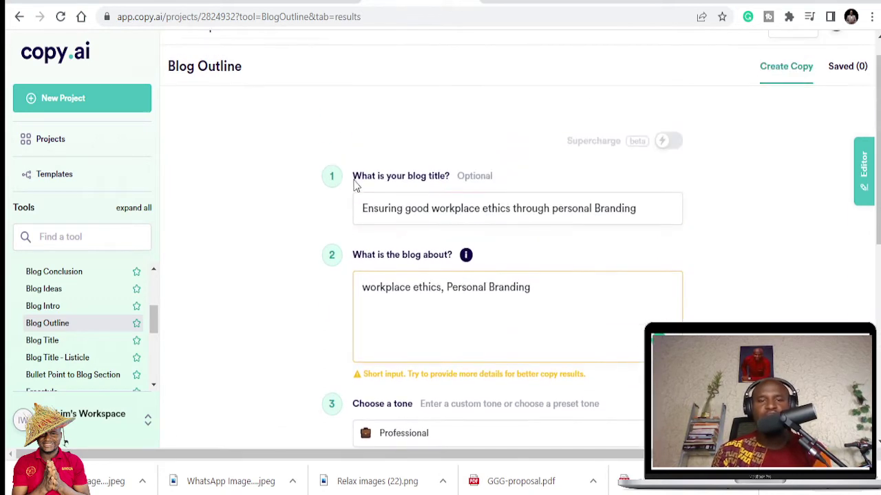
scroll(444, 364, "down", 3)
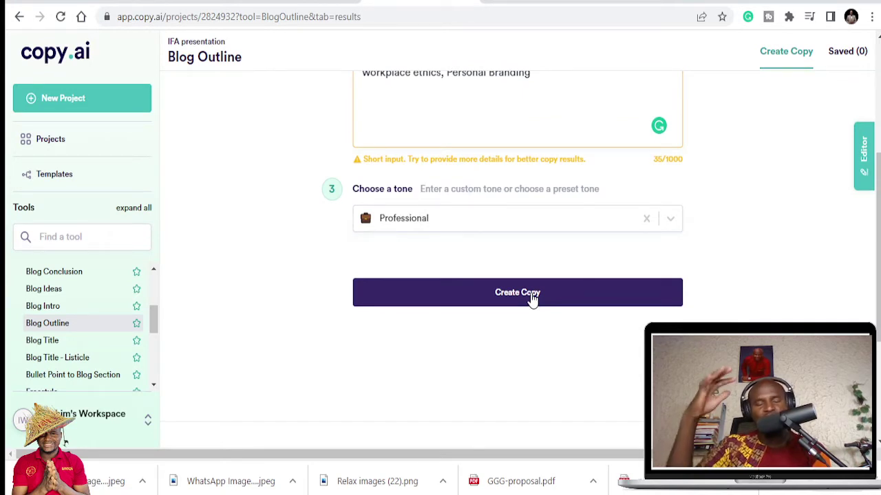
Step: Generate the blog outlines from the completed form and check them against the entered title, description and tone
left_click(532, 295)
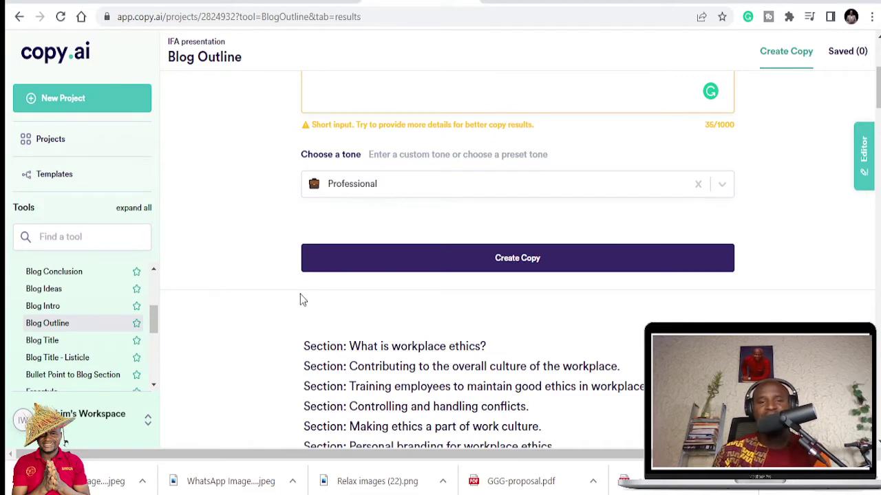
scroll(296, 297, "up", 2)
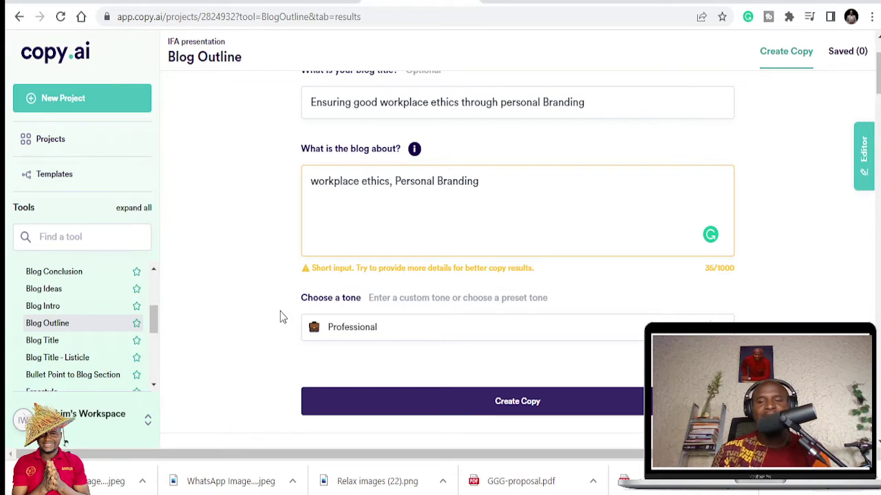
scroll(280, 318, "down", 2)
scroll(280, 320, "up", 2)
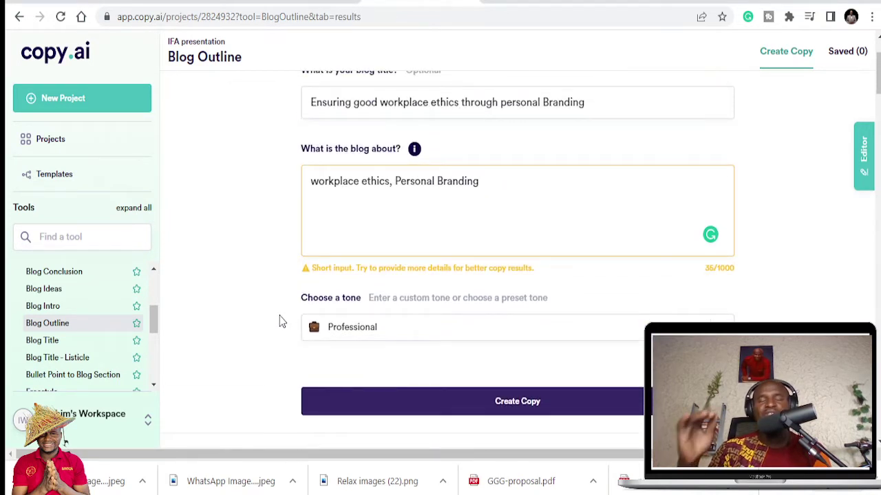
scroll(279, 331, "down", 1)
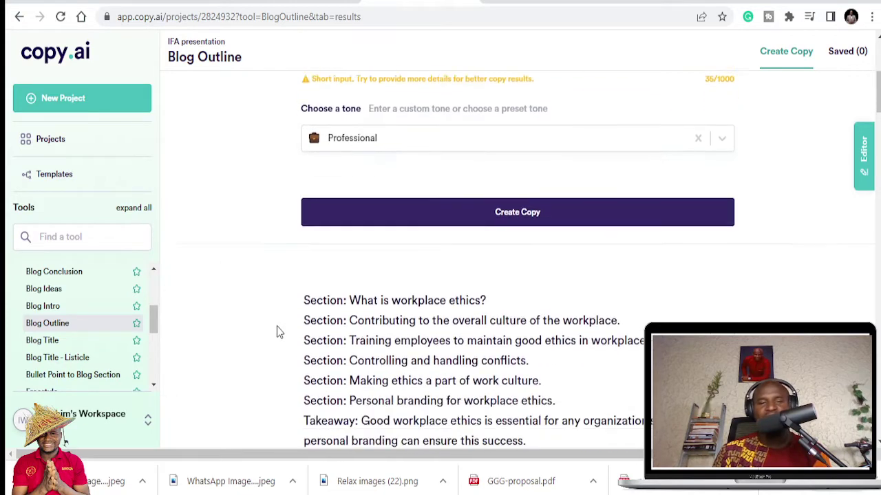
scroll(278, 333, "down", 2)
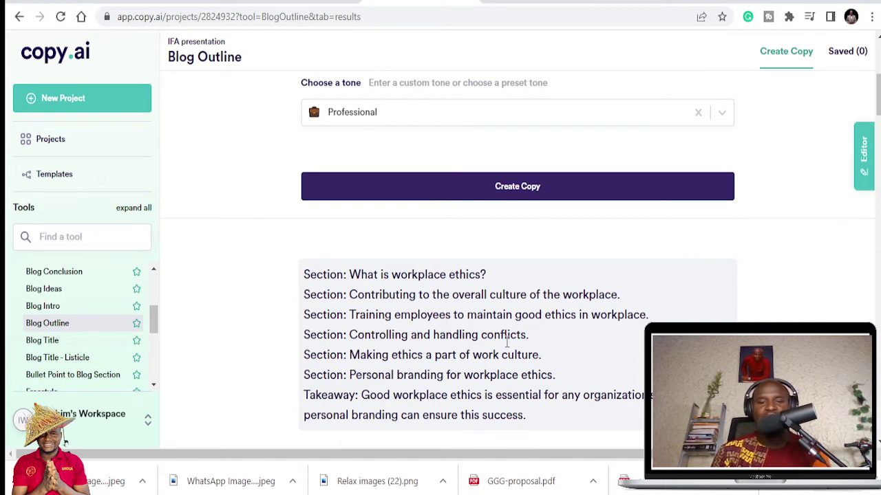
Step: Read through the generated outlines, examining their section headings and takeaways for points usable in the workplace ethics presentation
scroll(537, 364, "down", 1)
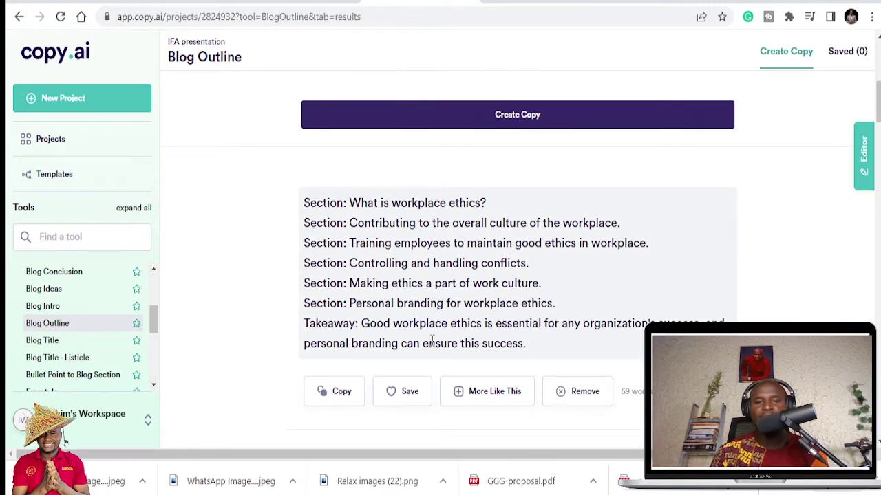
scroll(466, 334, "down", 2)
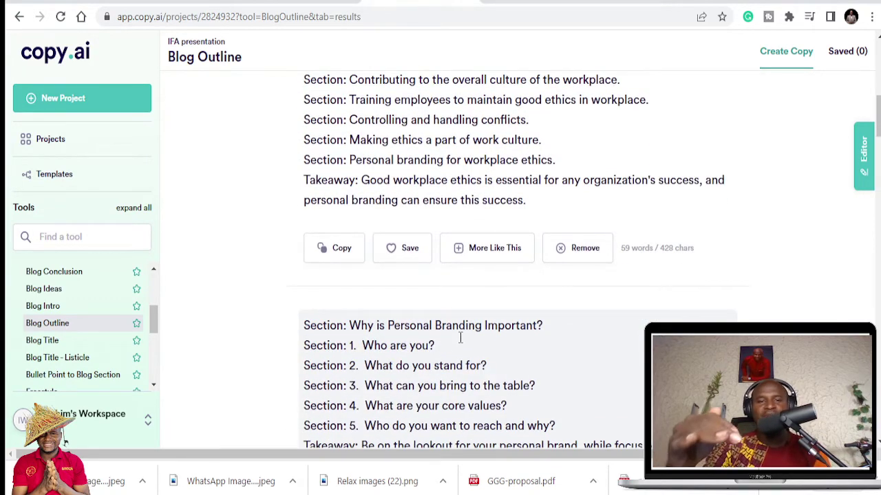
scroll(460, 338, "up", 2)
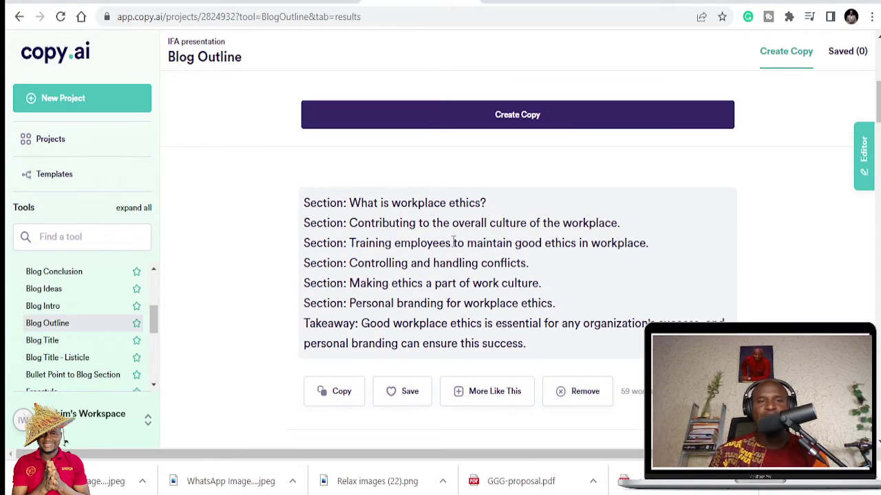
scroll(434, 275, "down", 4)
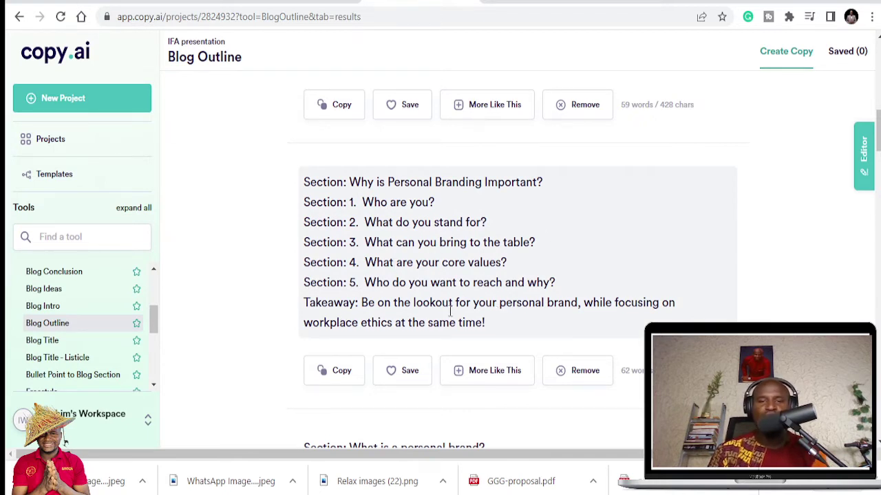
scroll(542, 289, "down", 2)
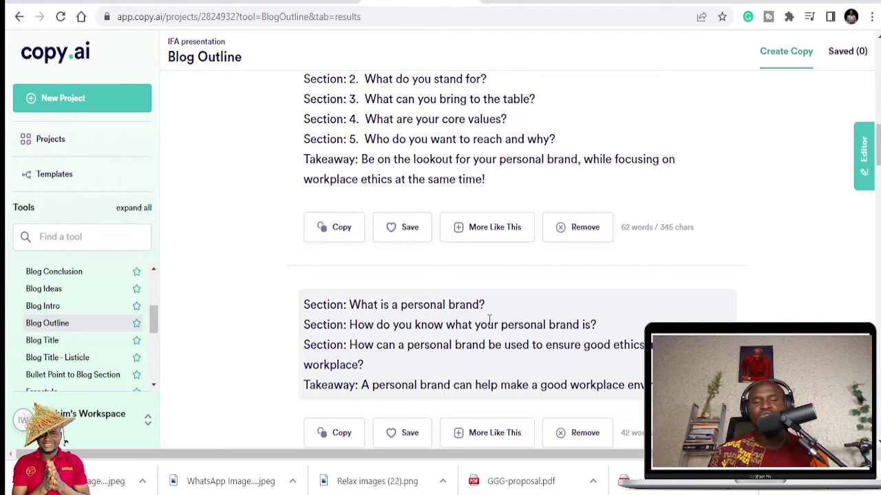
scroll(490, 320, "down", 1)
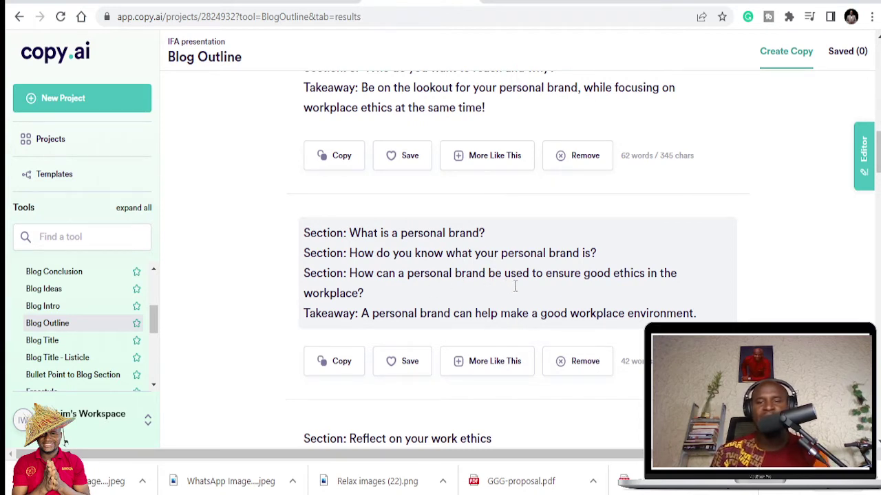
scroll(574, 306, "down", 3)
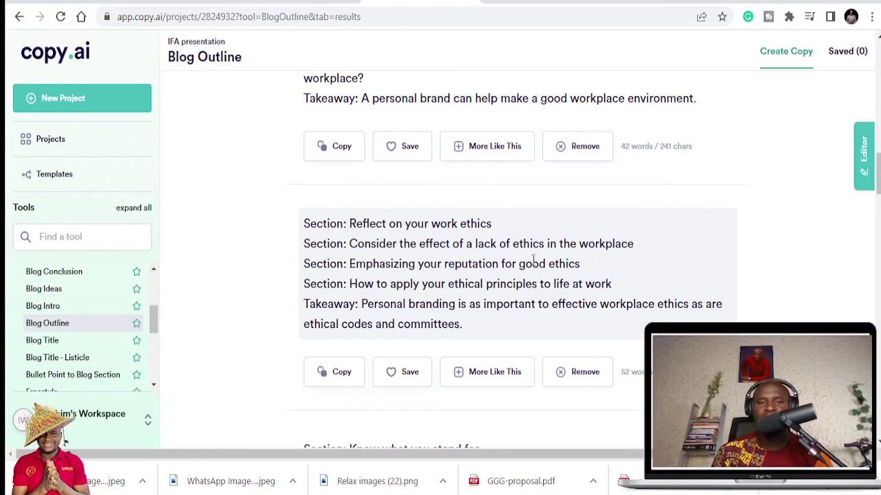
scroll(595, 258, "down", 4)
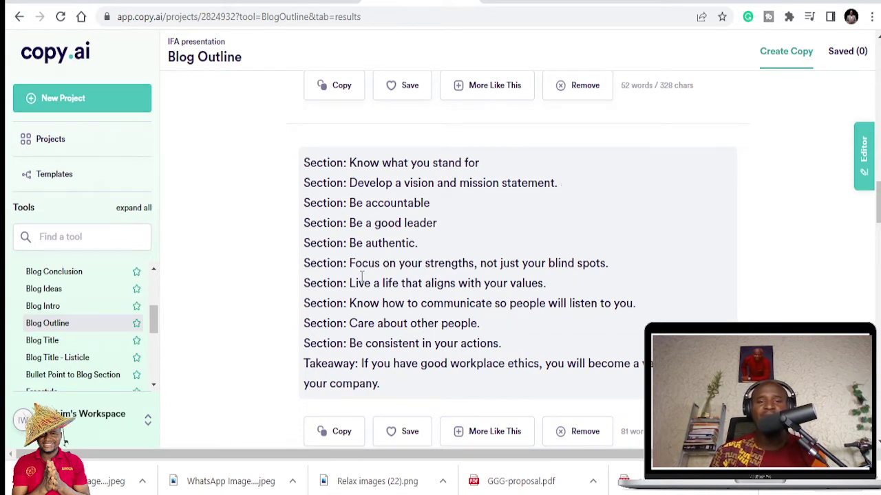
scroll(552, 289, "down", 1)
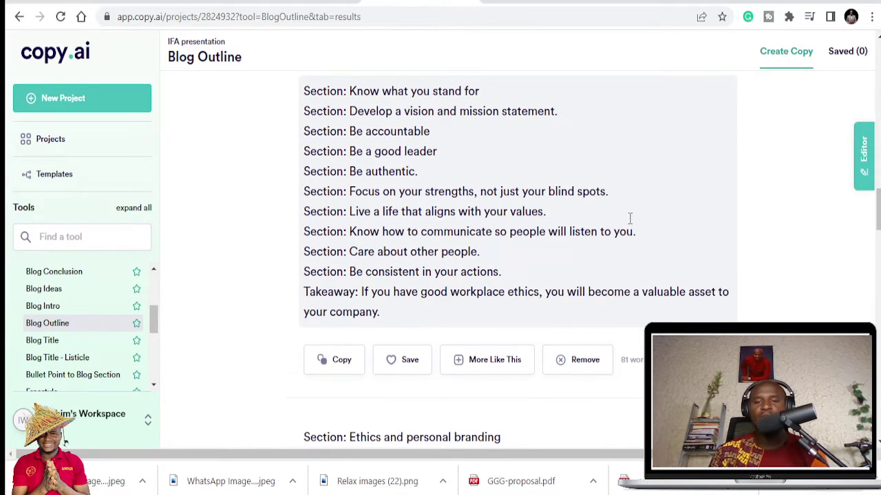
left_click_drag(637, 231, 357, 238)
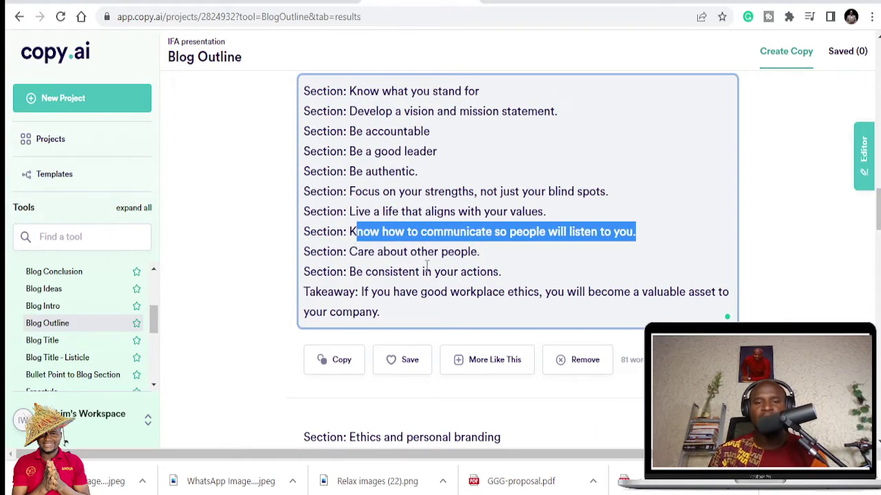
scroll(377, 273, "down", 4)
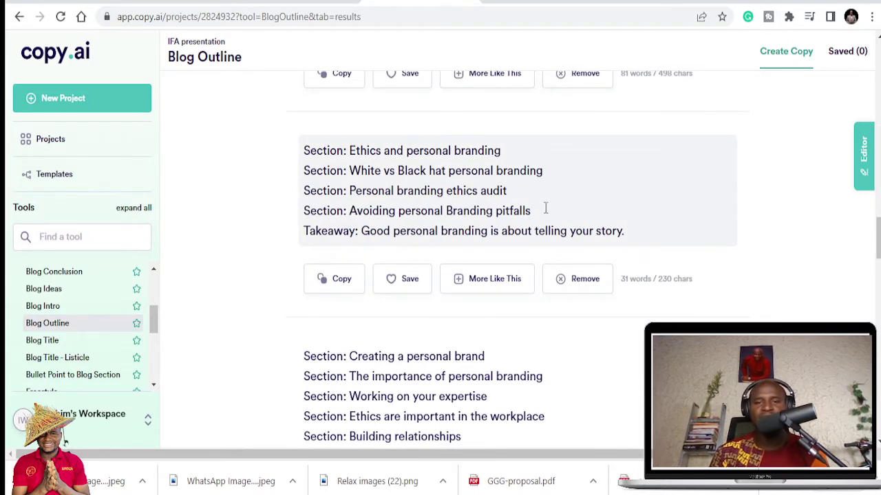
left_click_drag(531, 211, 434, 210)
scroll(470, 212, "down", 1)
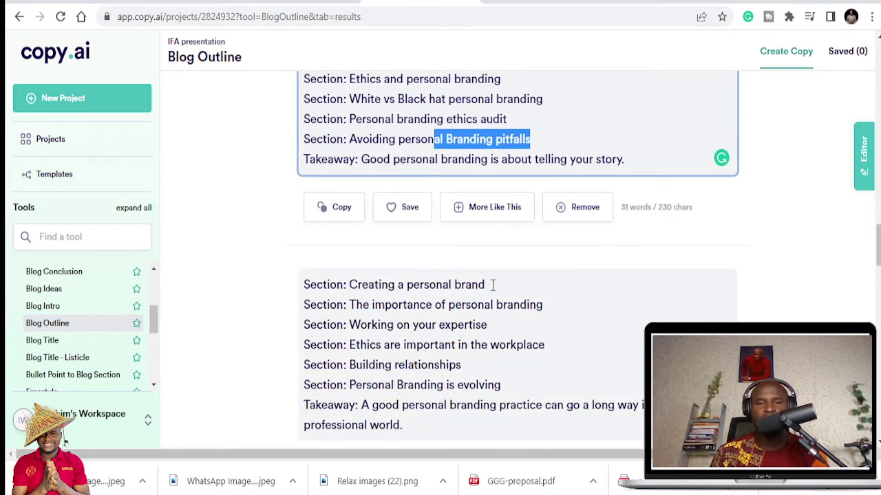
Step: Copy the section heading "Creating a personal brand" into a new blank Google Docs document
left_click_drag(490, 285, 349, 285)
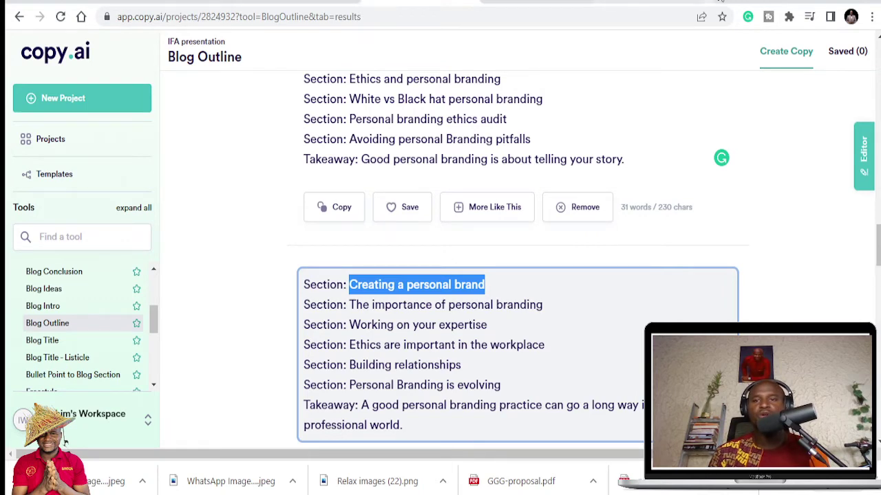
key("ctrl+t")
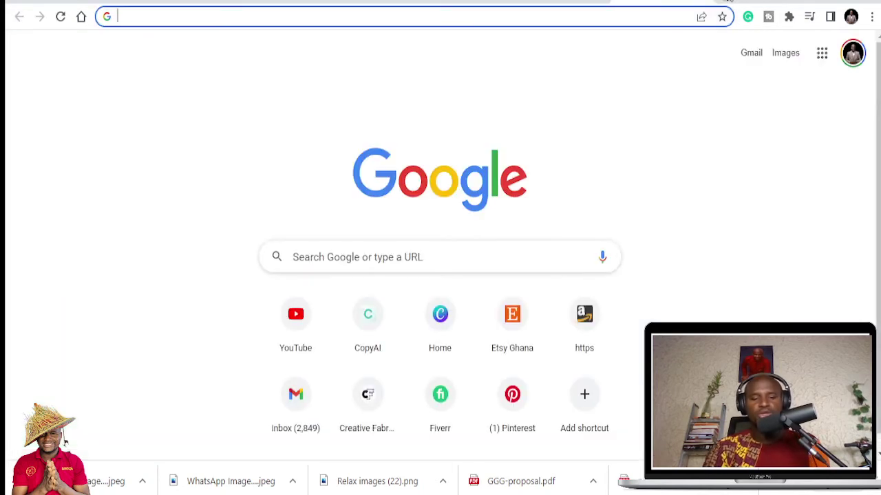
type("do")
key("Return")
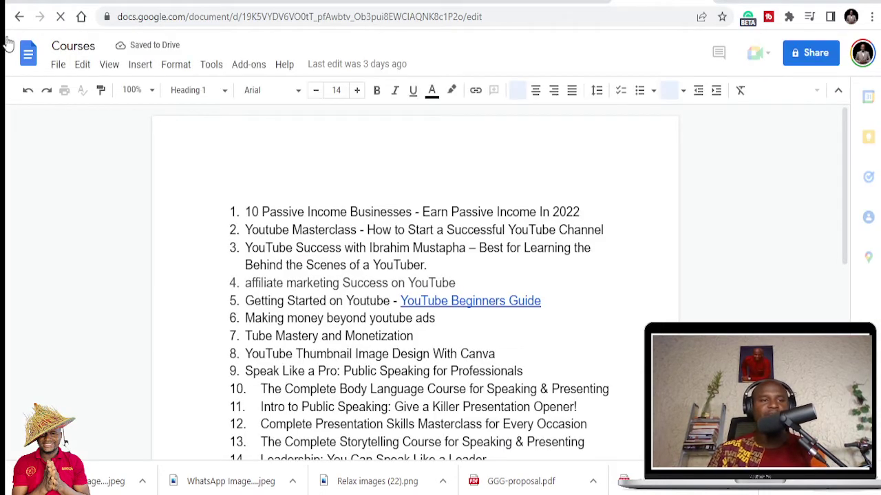
left_click(35, 52)
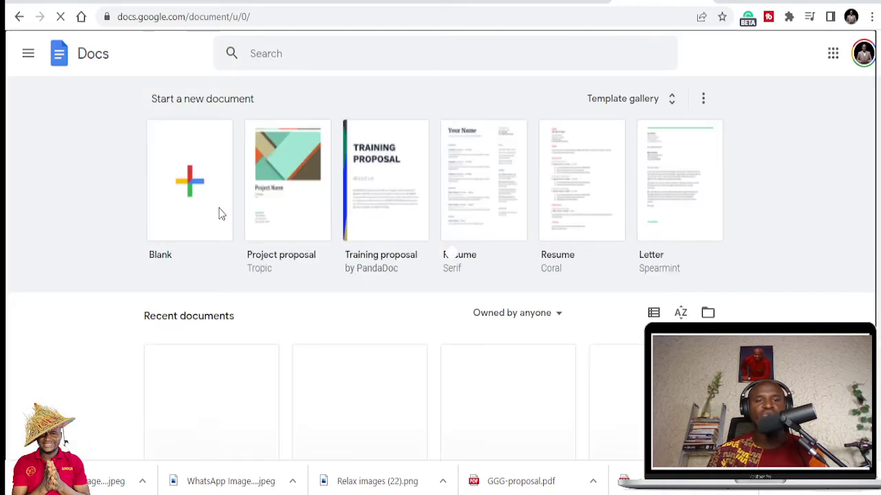
left_click(226, 216)
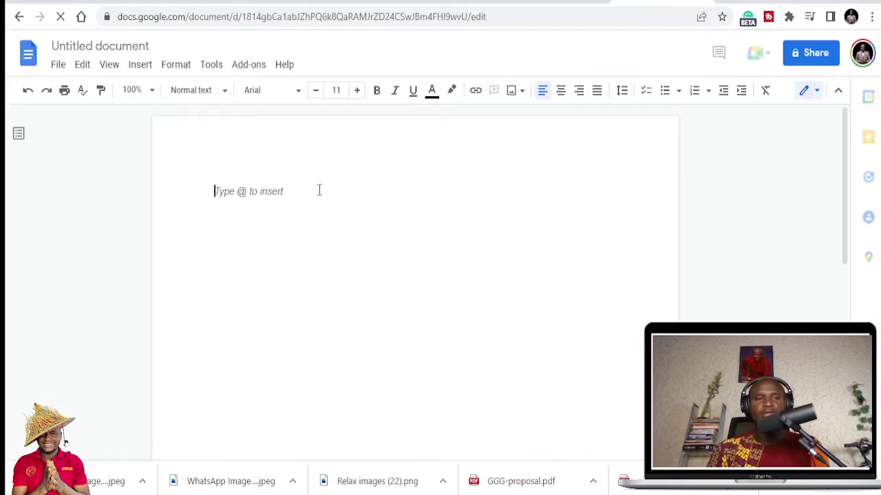
key("ctrl+v")
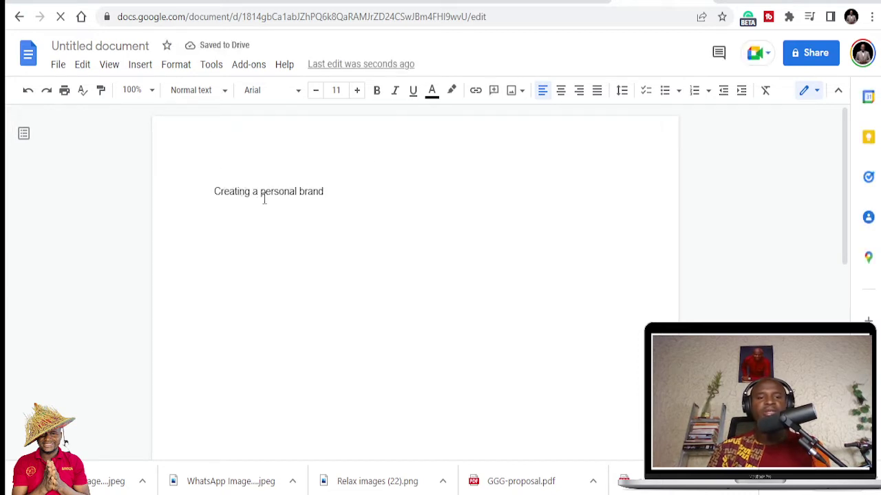
Step: Copy the heading "The importance of personal branding" from the same copy.ai outline onto a new second line of the Google Docs document
key("ctrl+shift+Tab")
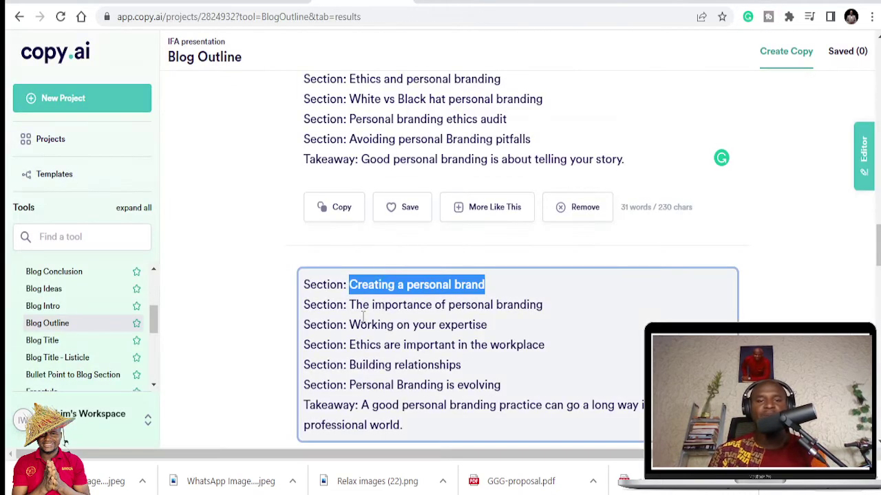
left_click(549, 303)
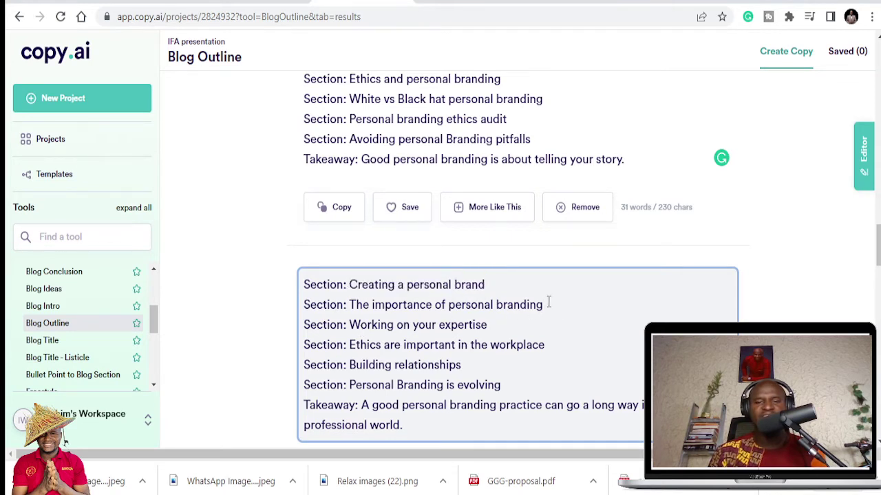
left_click_drag(549, 303, 349, 305)
key("ctrl+c")
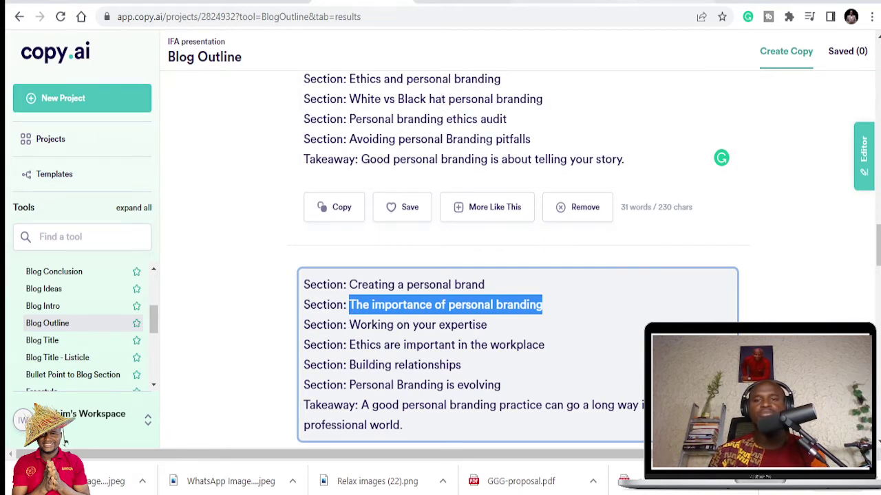
left_click(664, 2)
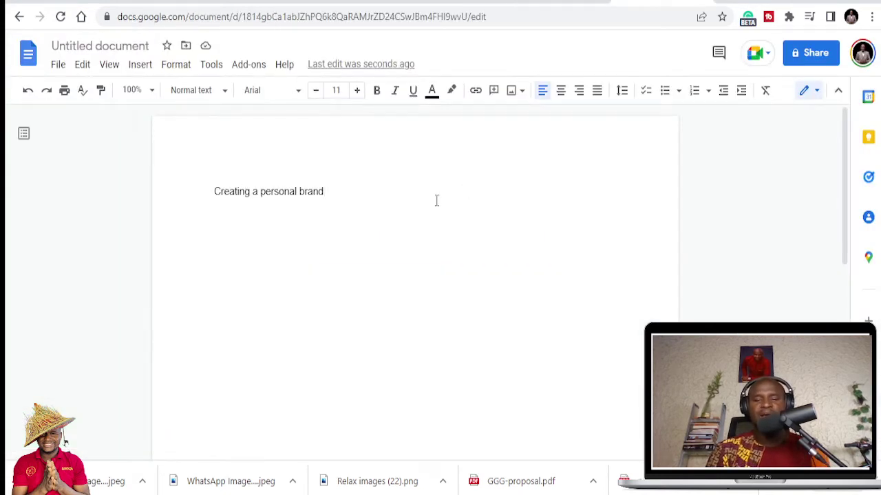
key("Return")
key("ctrl+v")
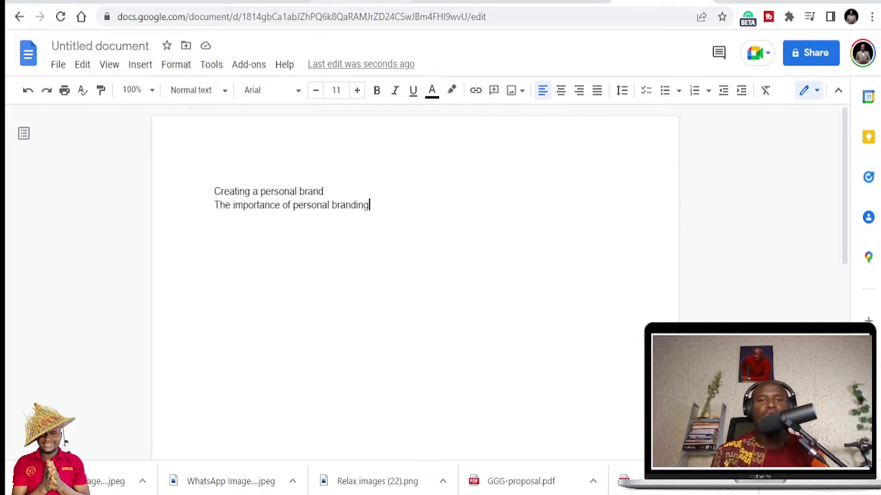
Step: Return to copy.ai and examine the remaining generated outlines for further presentation points
key("ctrl+Tab")
scroll(388, 371, "down", 1)
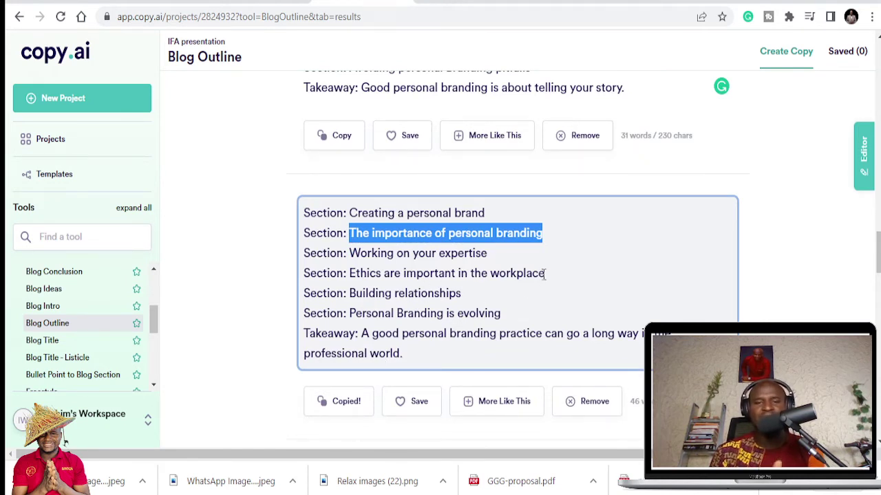
scroll(533, 292, "down", 2)
scroll(531, 296, "down", 1)
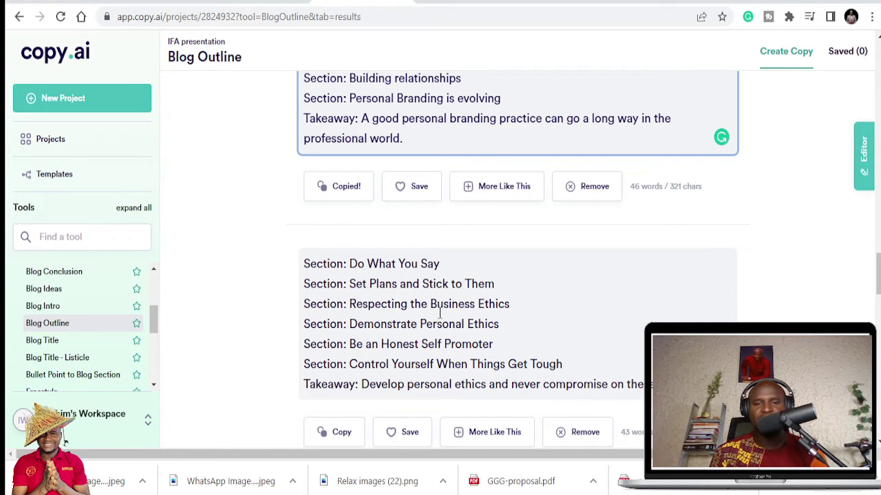
scroll(505, 346, "down", 1)
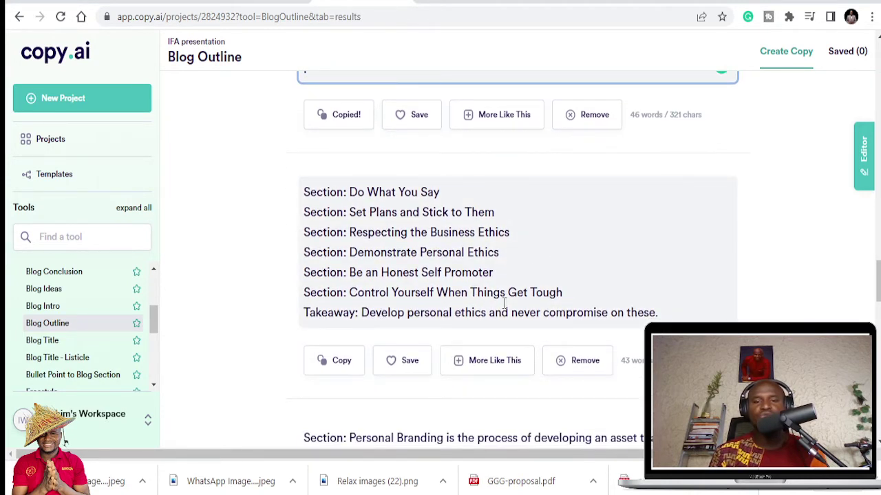
scroll(571, 309, "down", 3)
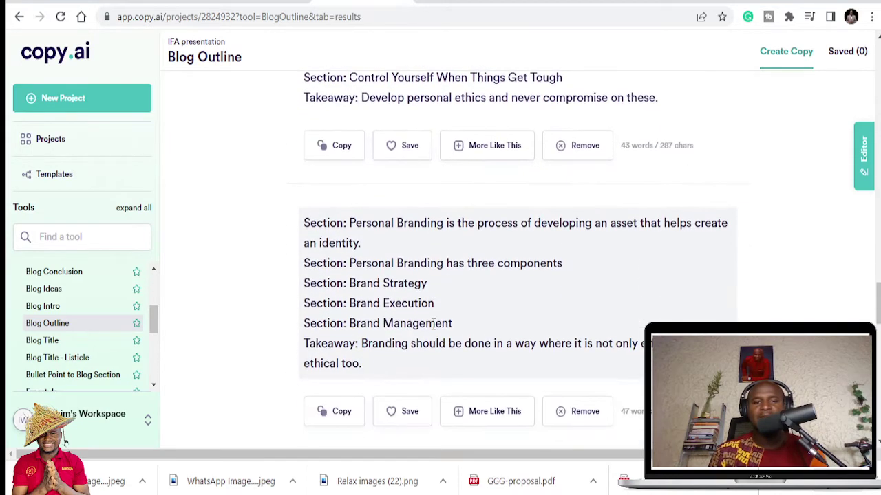
scroll(433, 323, "down", 4)
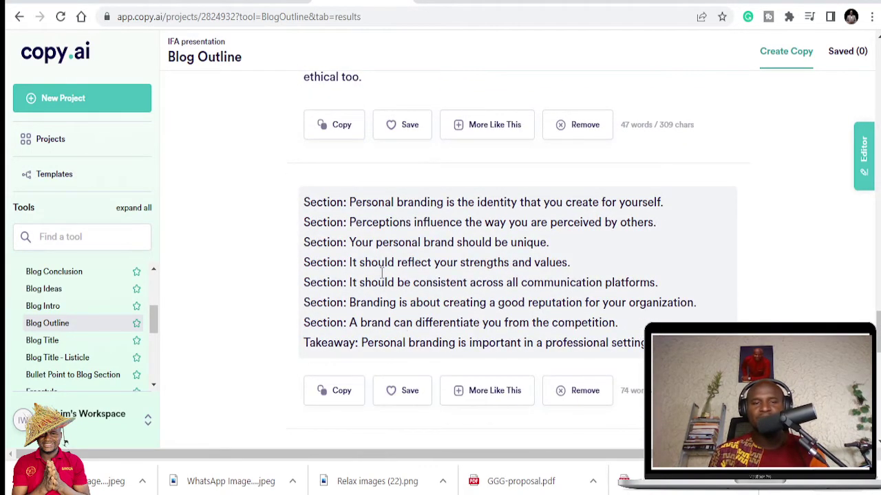
scroll(465, 269, "down", 2)
scroll(465, 274, "down", 1)
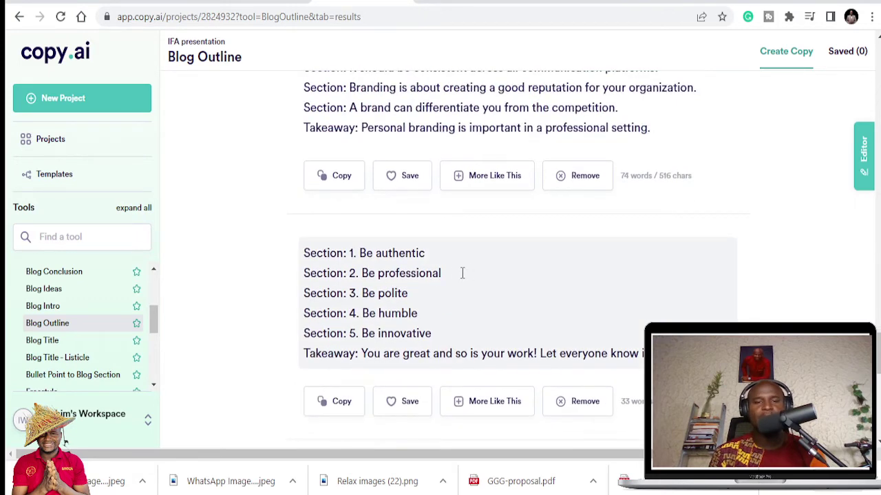
left_click(460, 273)
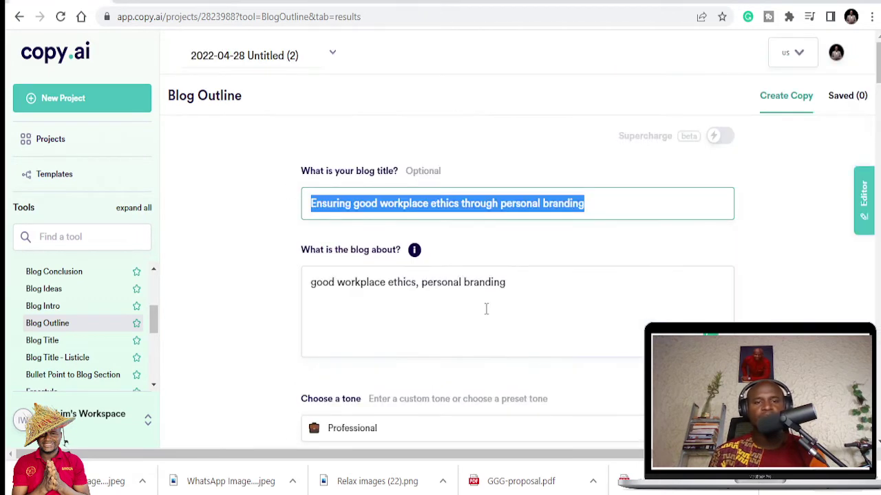
Step: Copy the section heading "Personal branding can be a tool for communication" from the copy.ai outlines onto a new third line of the Google Docs document
scroll(477, 329, "down", 6)
scroll(478, 329, "down", 3)
scroll(458, 295, "up", 1)
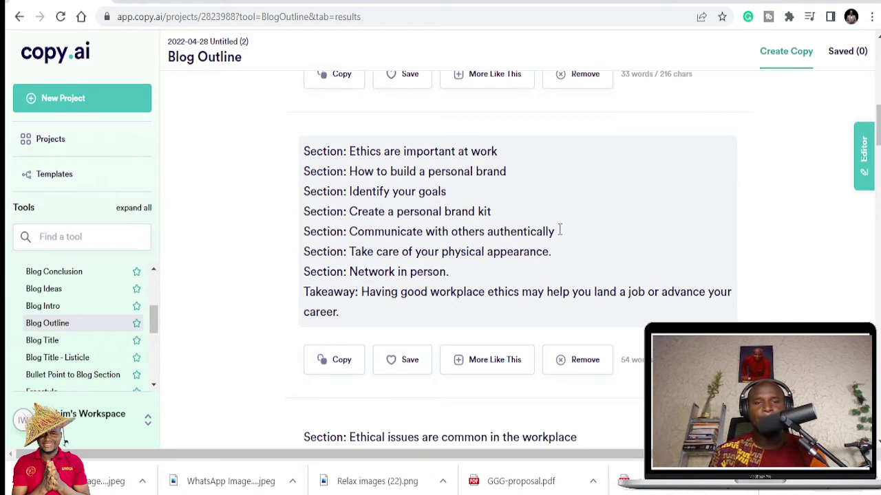
scroll(495, 220, "up", 3)
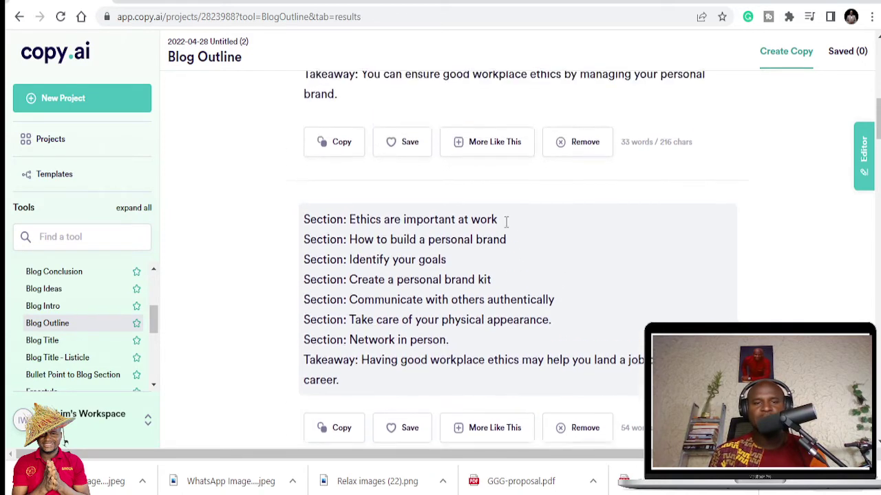
scroll(413, 231, "down", 4)
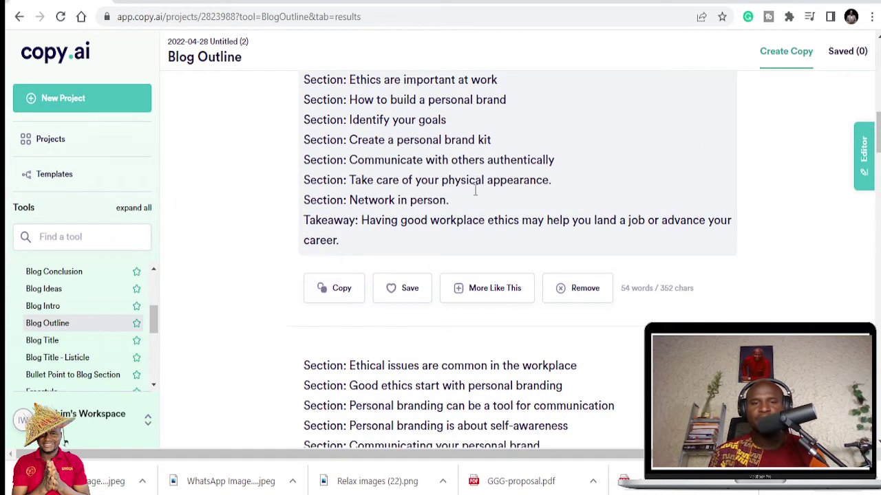
scroll(475, 219, "down", 1)
scroll(477, 219, "down", 3)
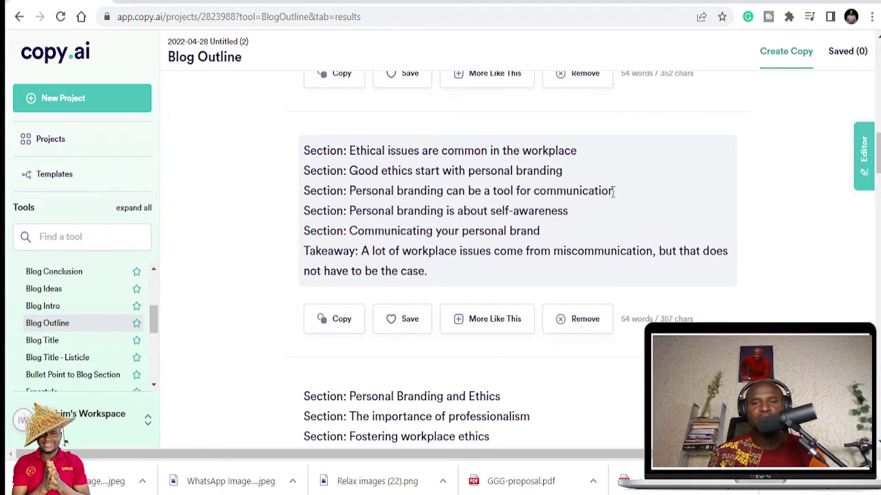
left_click_drag(617, 191, 350, 193)
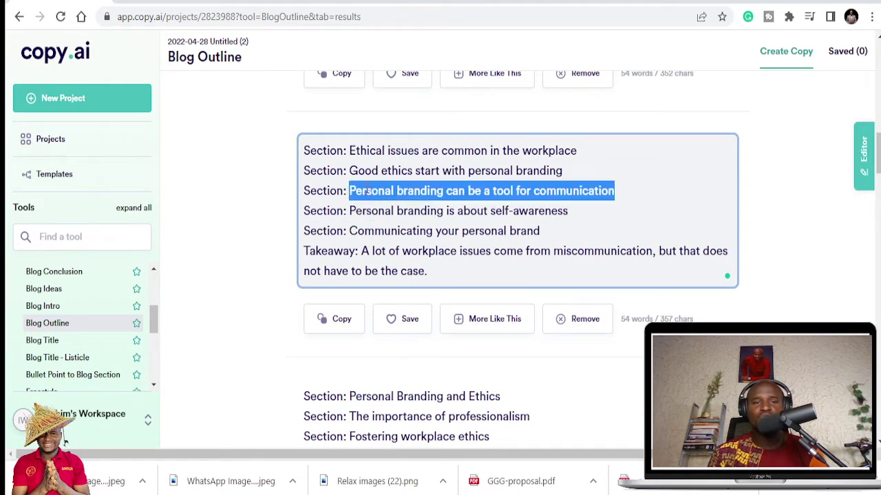
key("ctrl+c")
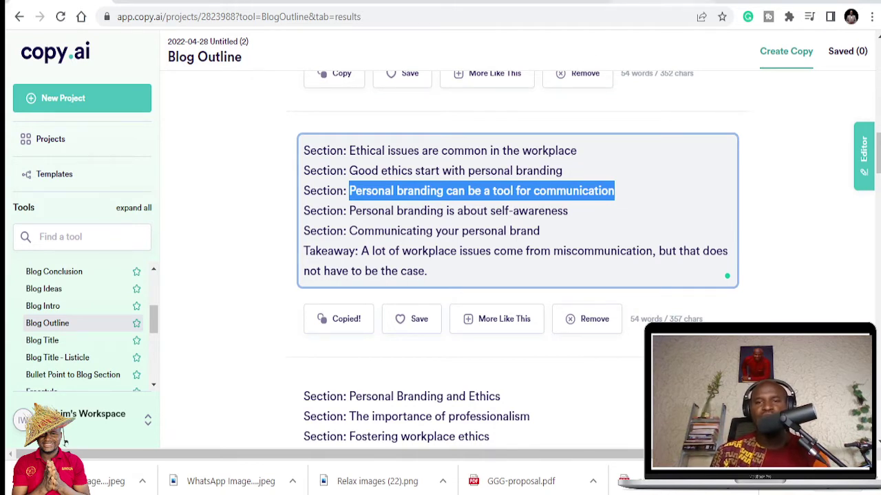
key("ctrl+Tab")
key("Return")
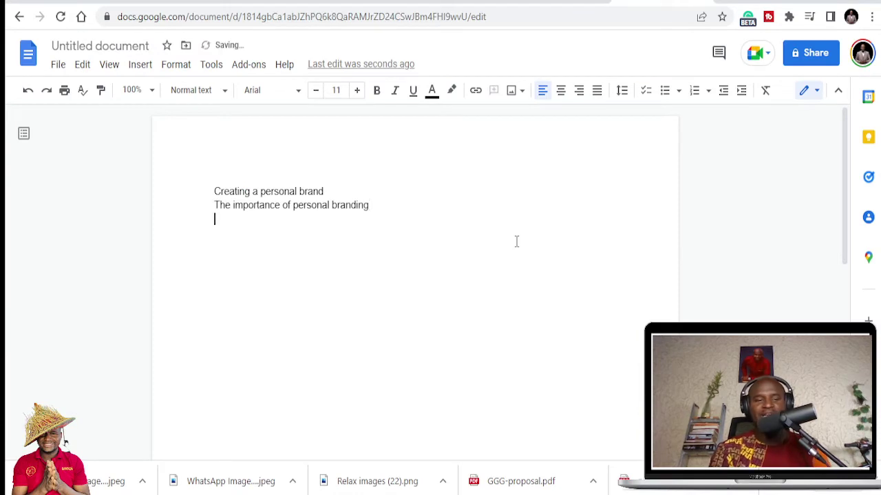
key("ctrl+v")
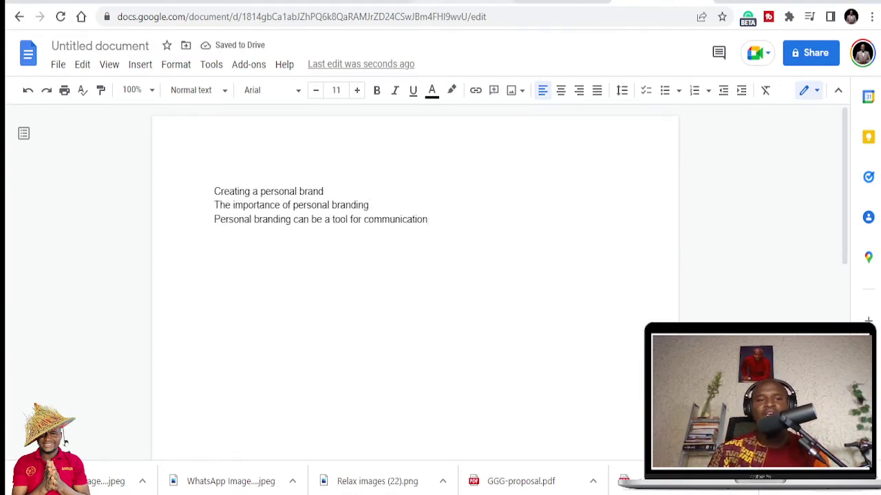
Step: Copy the heading "Visualize your goals" from a further copy.ai outline onto a new fourth line of the Google Docs document
key("ctrl+shift+Tab")
scroll(445, 278, "down", 1)
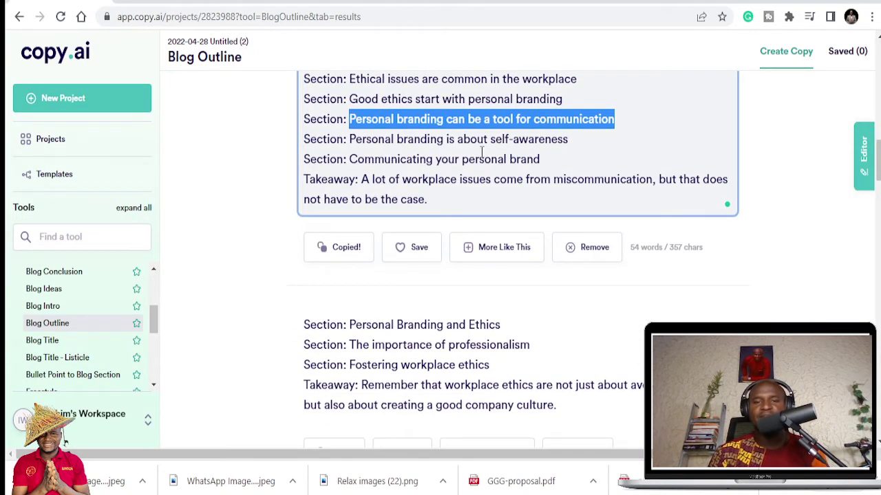
scroll(561, 145, "down", 2)
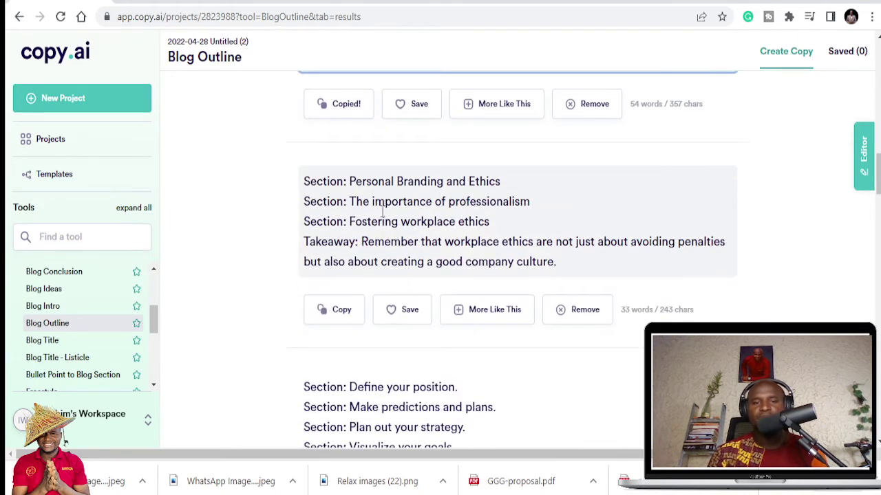
scroll(525, 206, "down", 1)
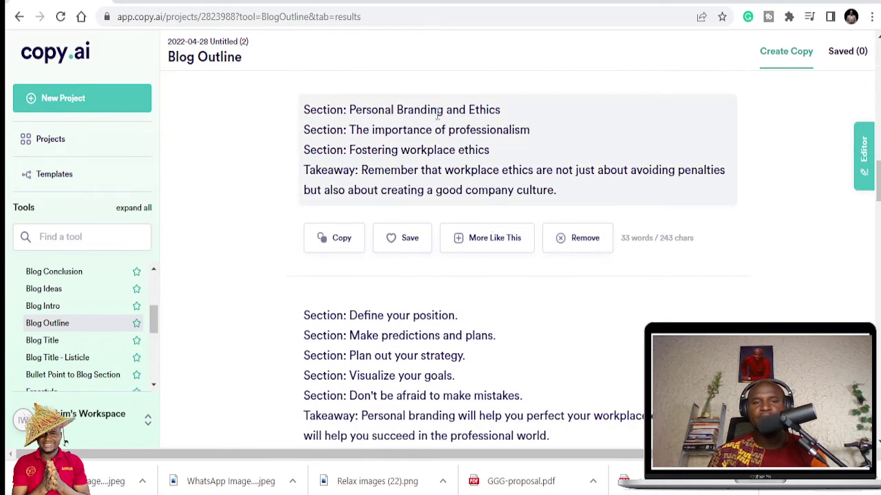
scroll(374, 278, "down", 1)
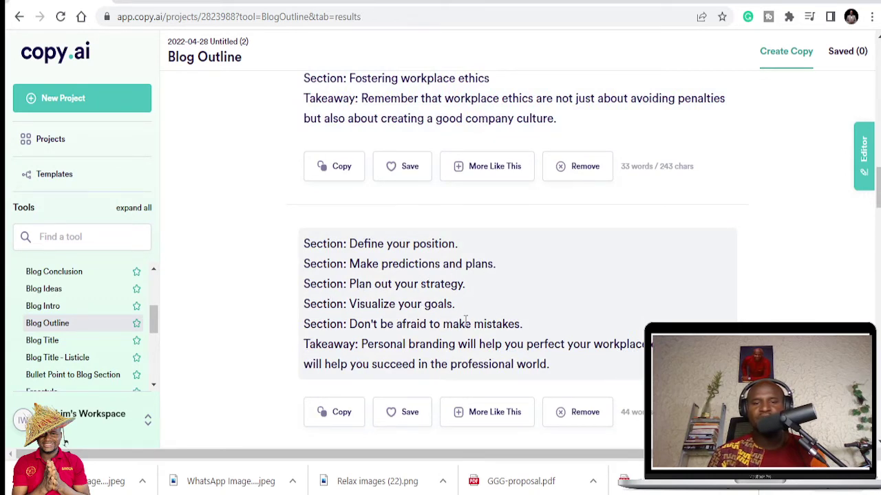
left_click_drag(454, 305, 350, 304)
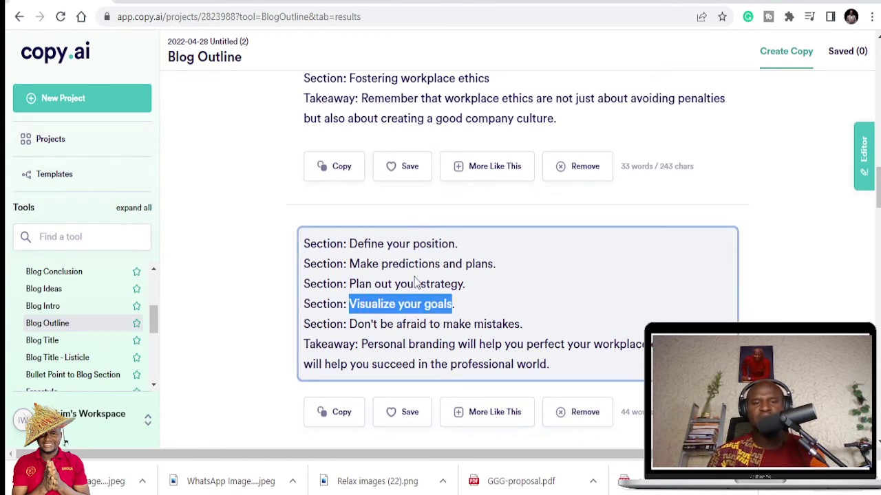
key("ctrl+c")
key("ctrl+Tab")
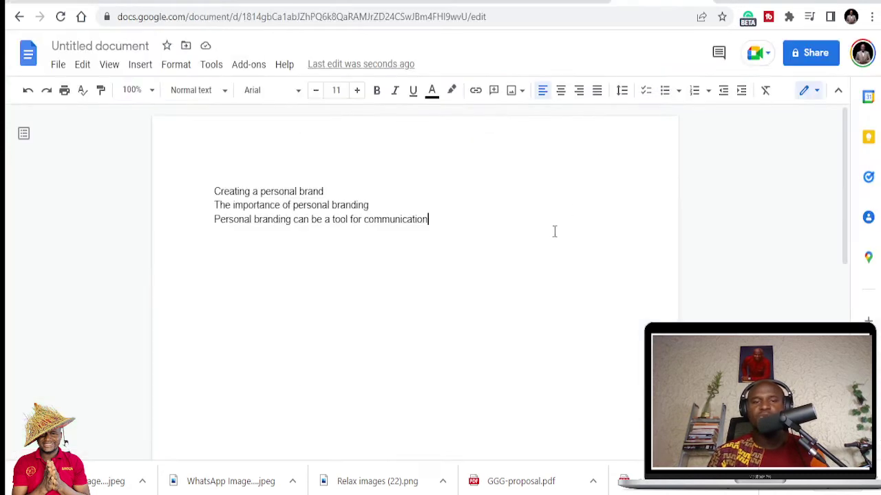
key("Return")
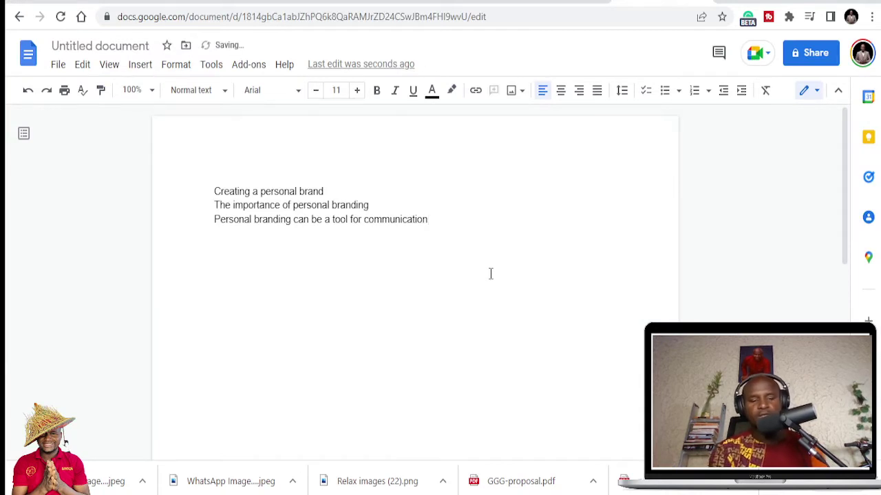
key("ctrl+v")
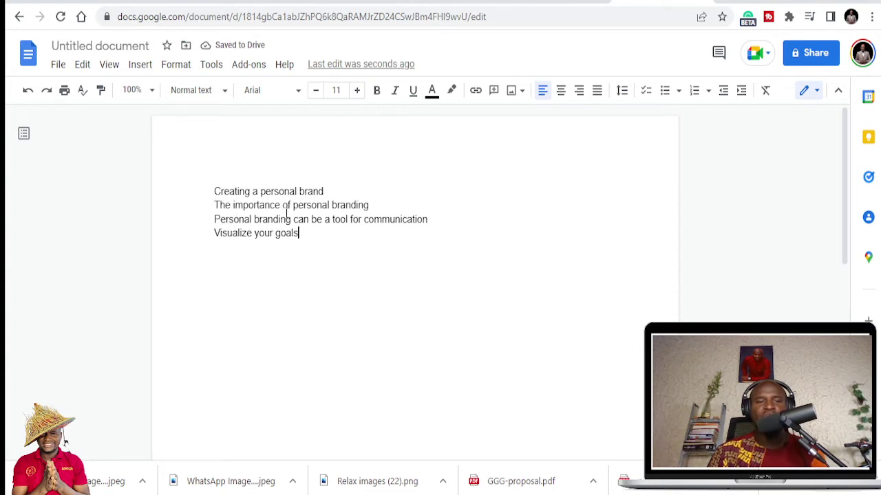
Step: Copy the heading "Your brand story." from the copy.ai outline beginning "What is personal branding?" onto a new fifth line of the Google Docs document
key("ctrl+Tab")
scroll(457, 320, "down", 4)
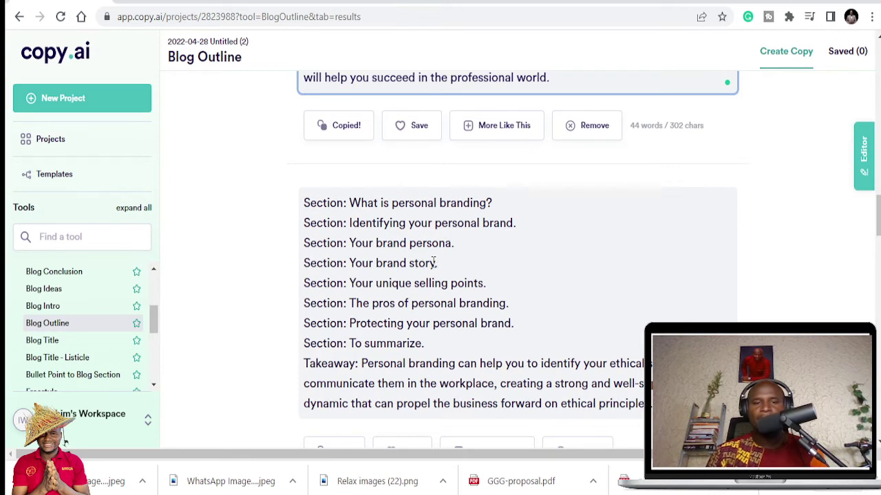
left_click_drag(438, 263, 349, 264)
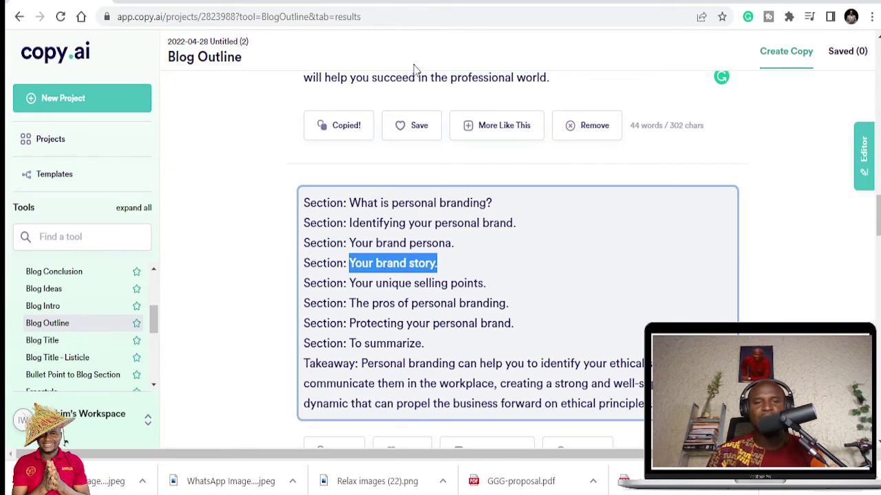
left_click(661, 1)
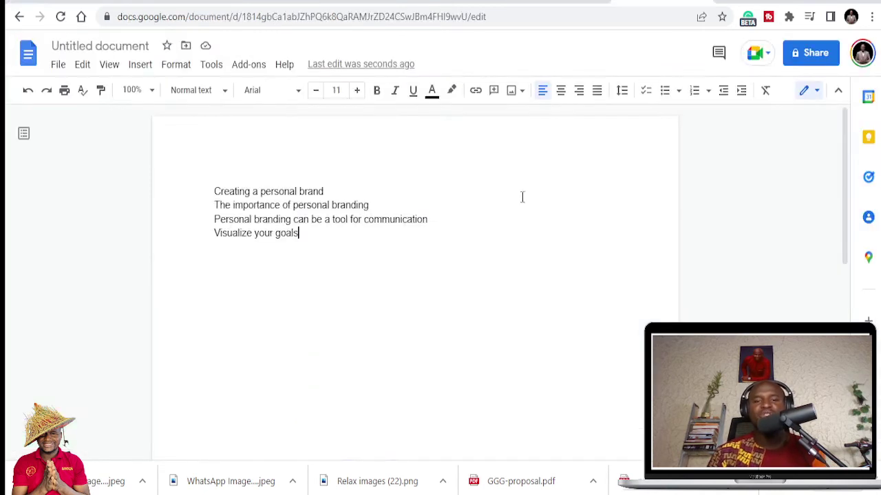
key("Return")
key("ctrl+v")
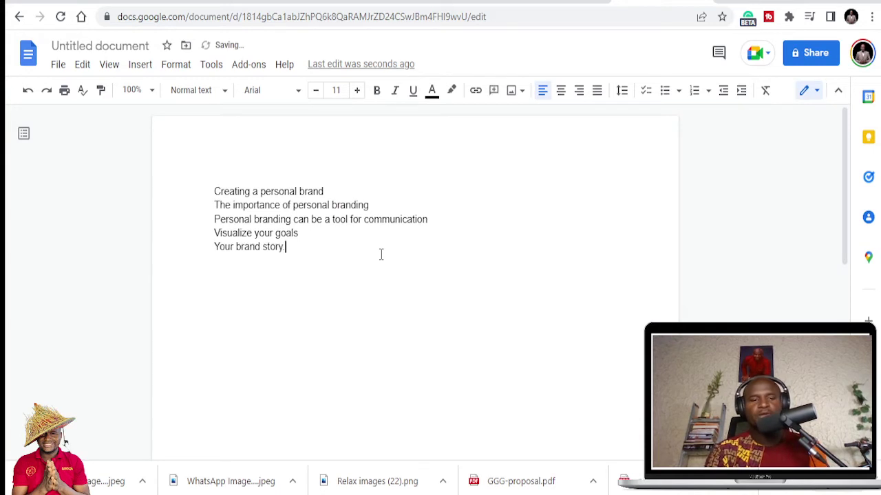
type(".")
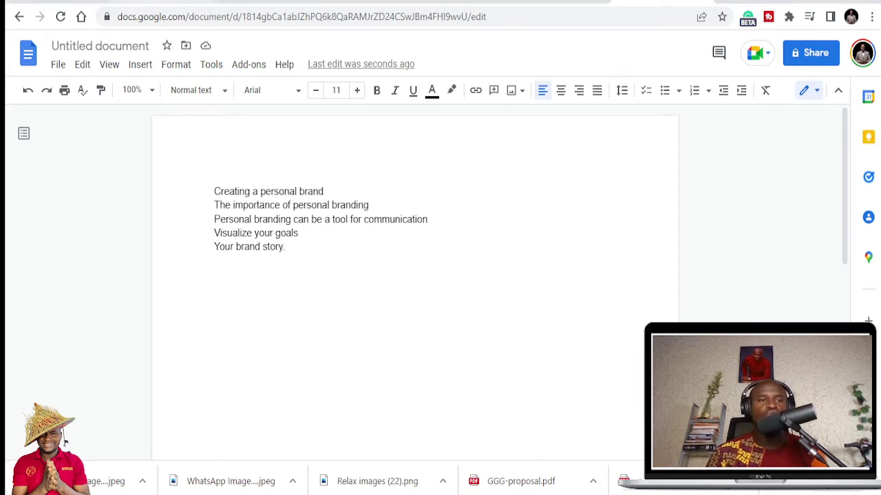
Step: Copy the heading "Protecting your personal brand" from the same copy.ai outline onto a new sixth line of the Google Docs document
key("ctrl+Tab")
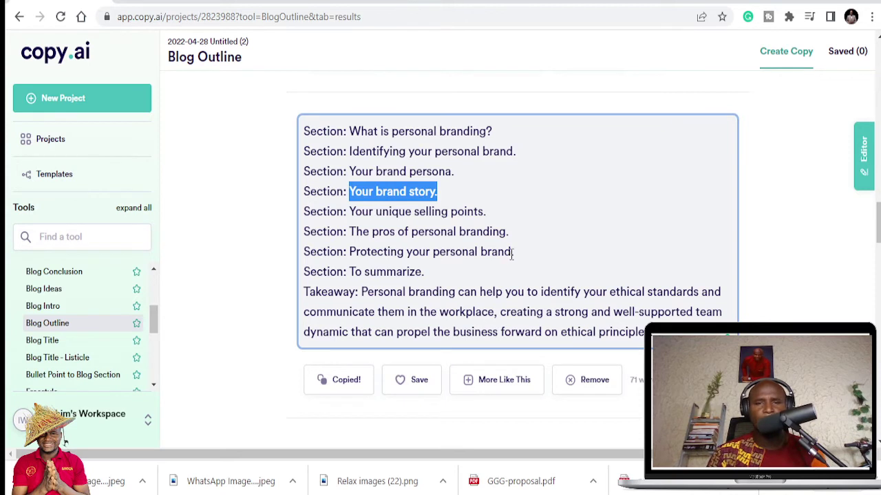
left_click_drag(512, 252, 348, 252)
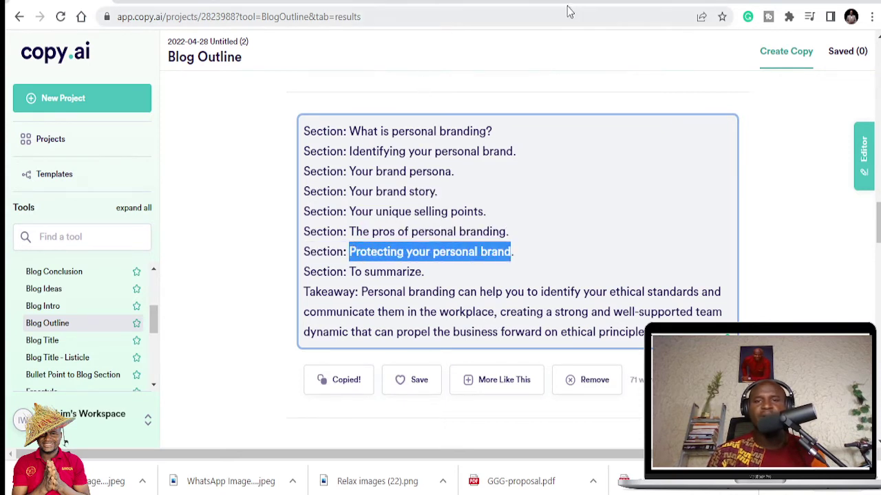
left_click(631, 5)
key("Return")
key("ctrl+v")
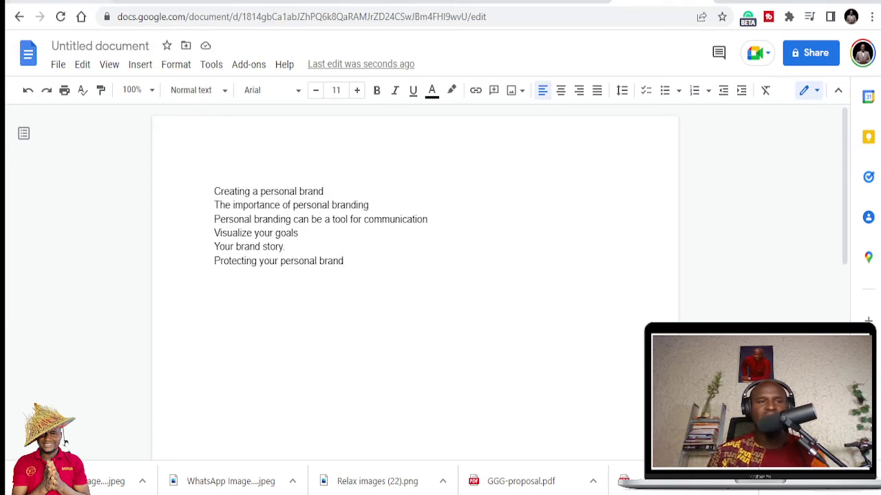
Step: Copy the heading "Your personal brand should be consistent across platforms" from the next copy.ai outline onto a new seventh line of the Google Docs document
key("ctrl+Tab")
scroll(492, 324, "down", 6)
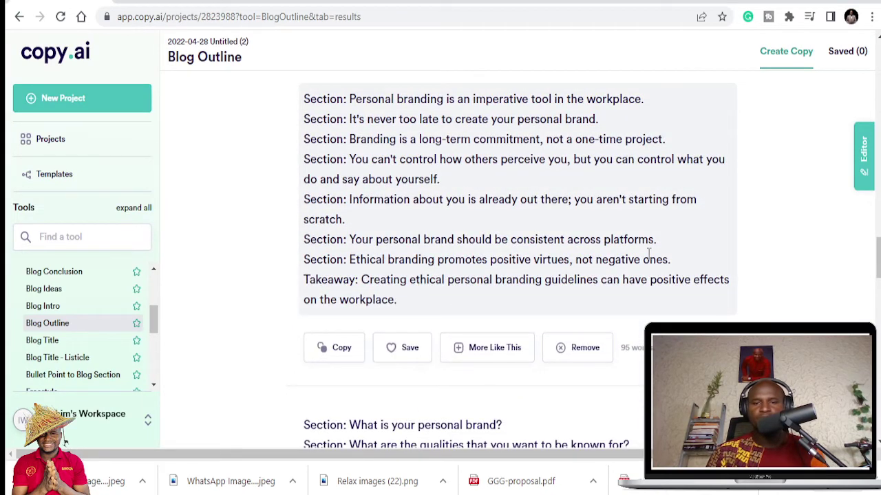
scroll(648, 253, "down", 1)
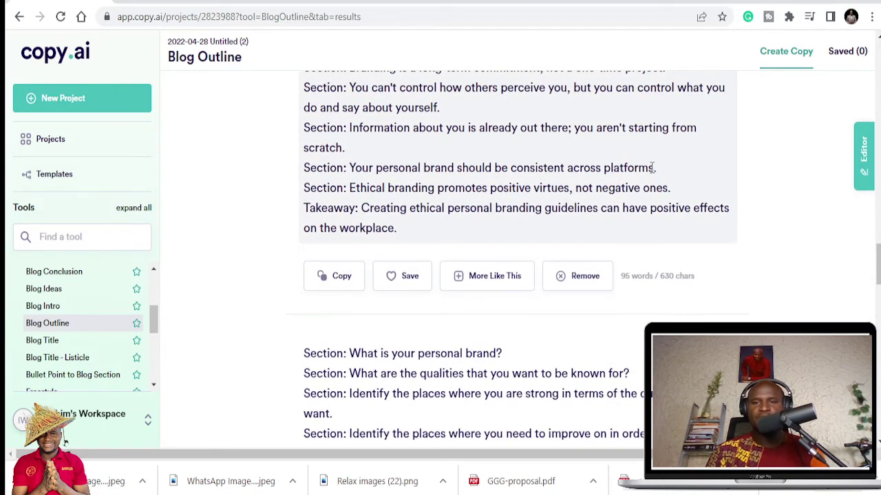
left_click_drag(654, 167, 349, 168)
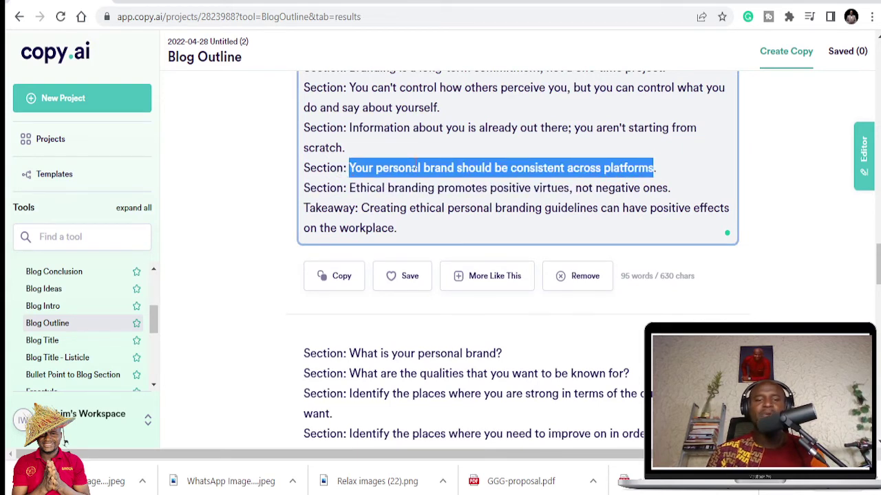
key("ctrl+c")
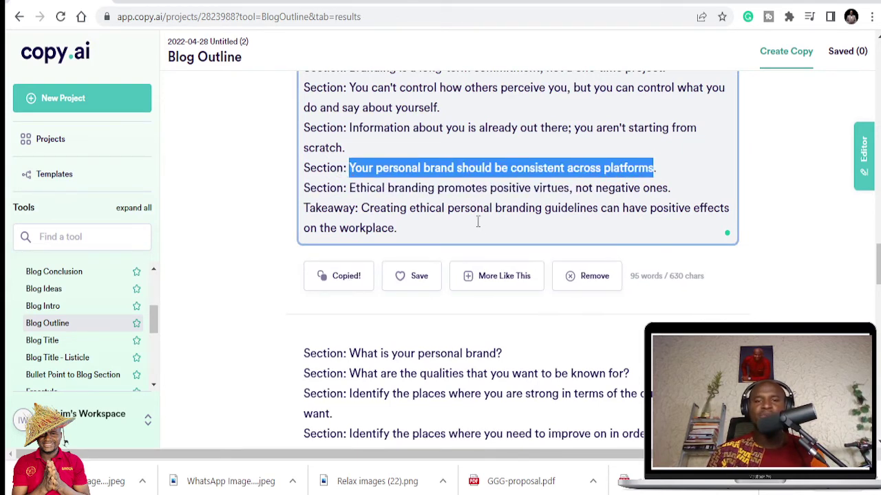
left_click(628, 3)
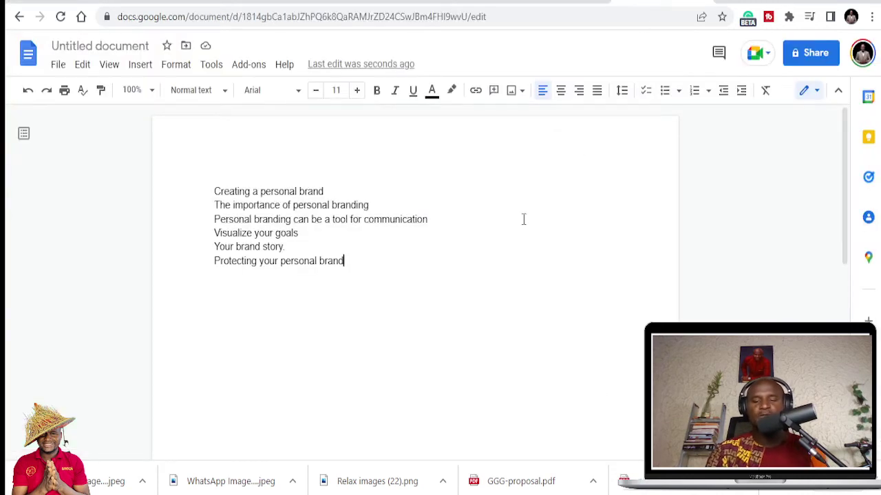
key("Return")
key("ctrl+v")
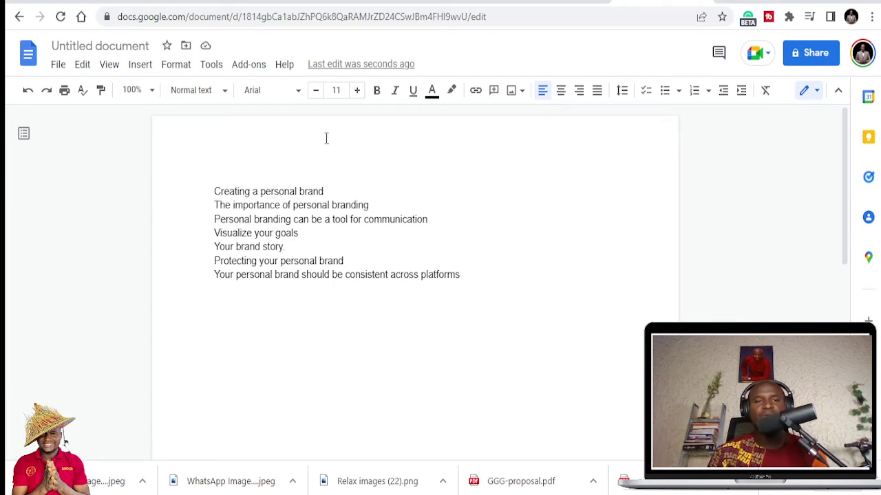
Step: Switch to the IFA presentation project in copy.ai and copy the section heading "Your personal brand should be unique" to the clipboard
left_click(296, 1)
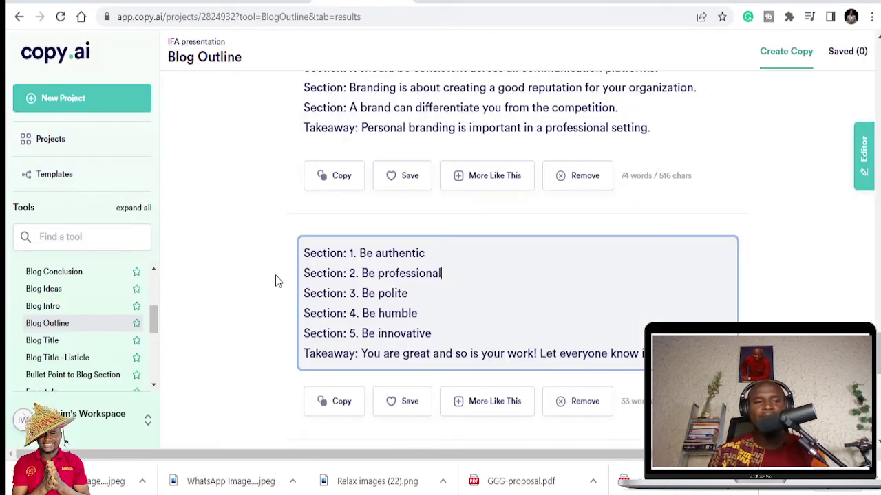
scroll(275, 280, "up", 1)
scroll(79, 356, "down", 1)
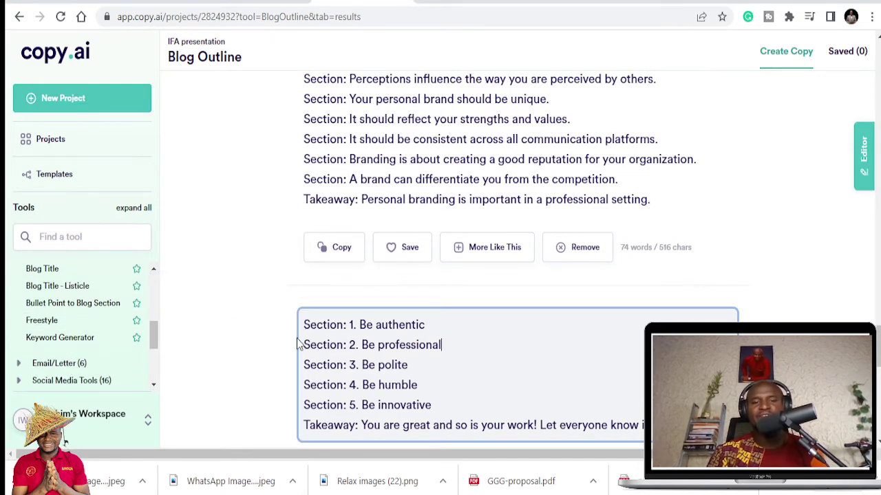
scroll(408, 340, "up", 1)
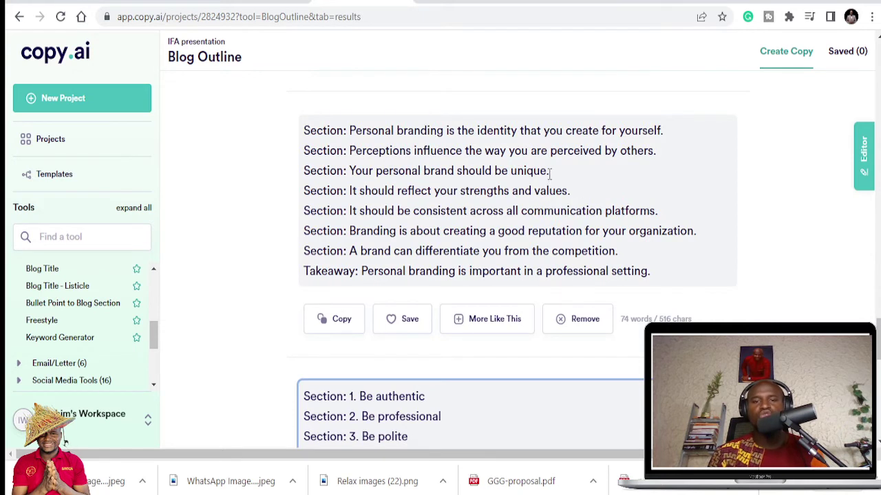
left_click_drag(548, 173, 349, 175)
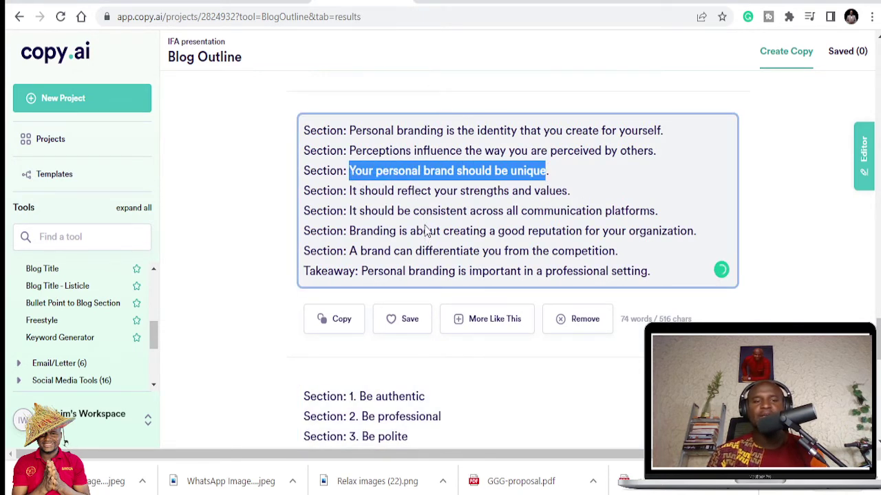
key("ctrl+c")
scroll(64, 329, "down", 1)
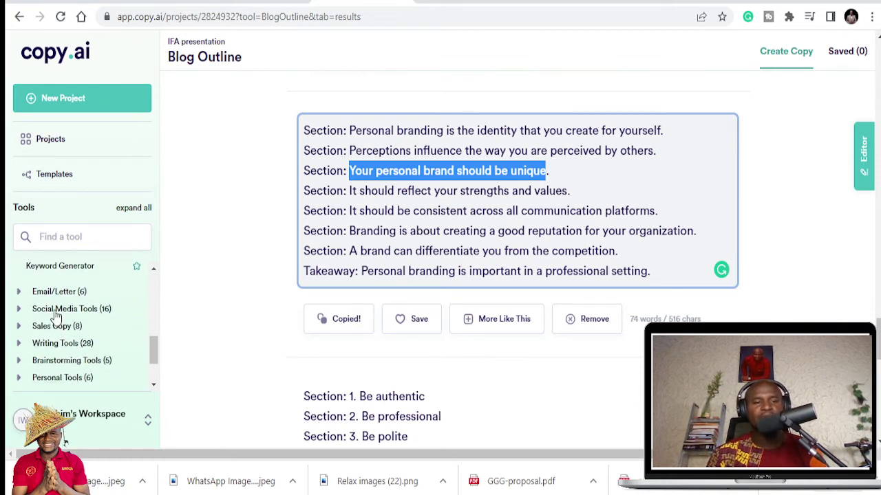
Step: Generate copy with the Bullet Point to Blog Section tool, replacing the paragraph's main point with "Your personal brand should be unique"
scroll(63, 345, "up", 1)
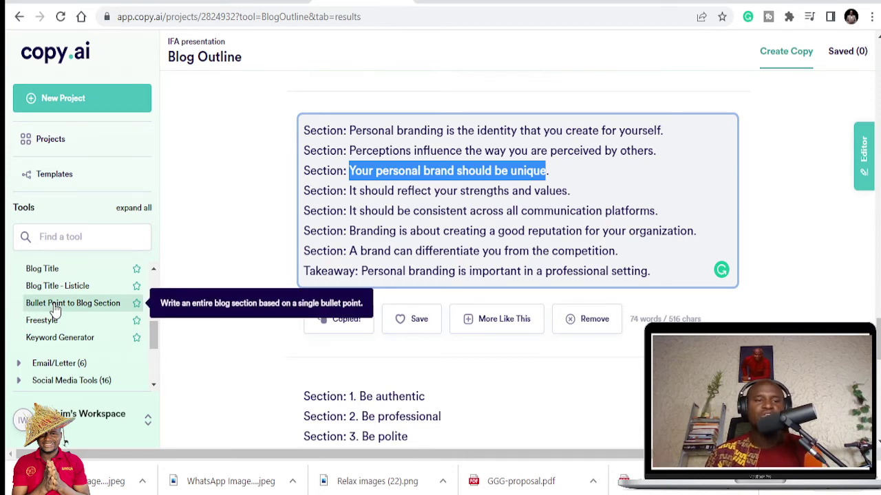
left_click(55, 307)
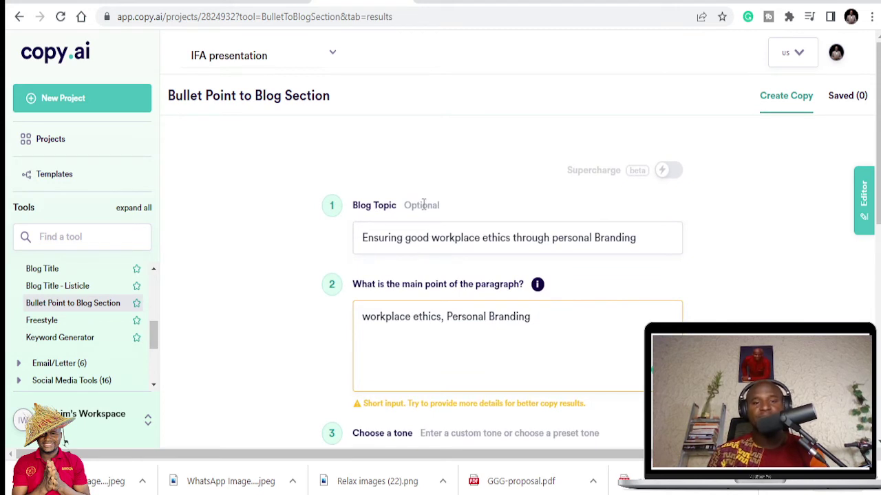
left_click_drag(560, 318, 337, 333)
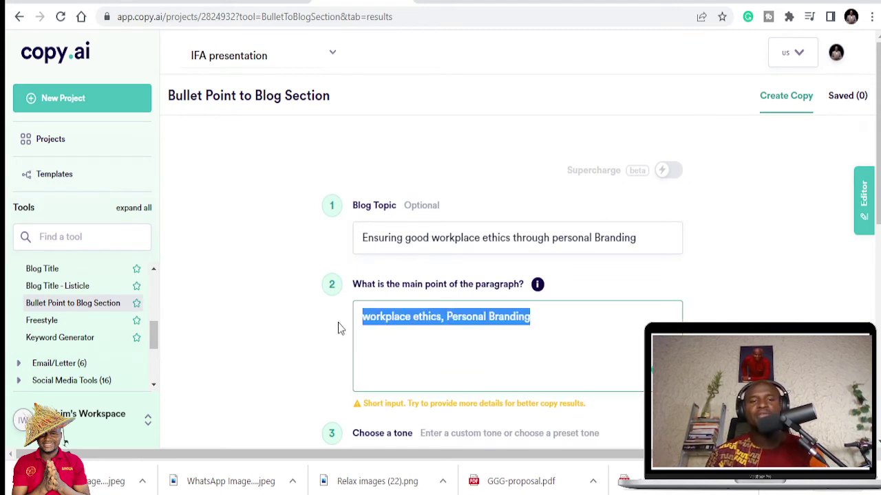
key("ctrl+v")
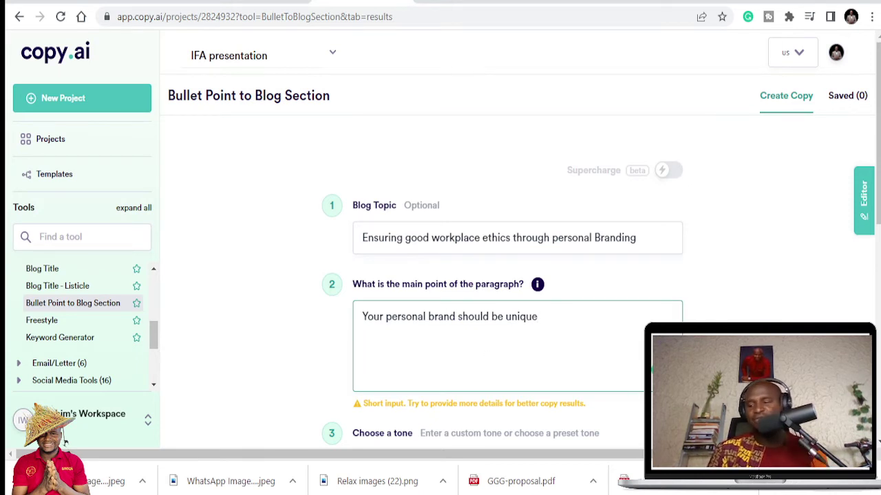
scroll(588, 370, "down", 2)
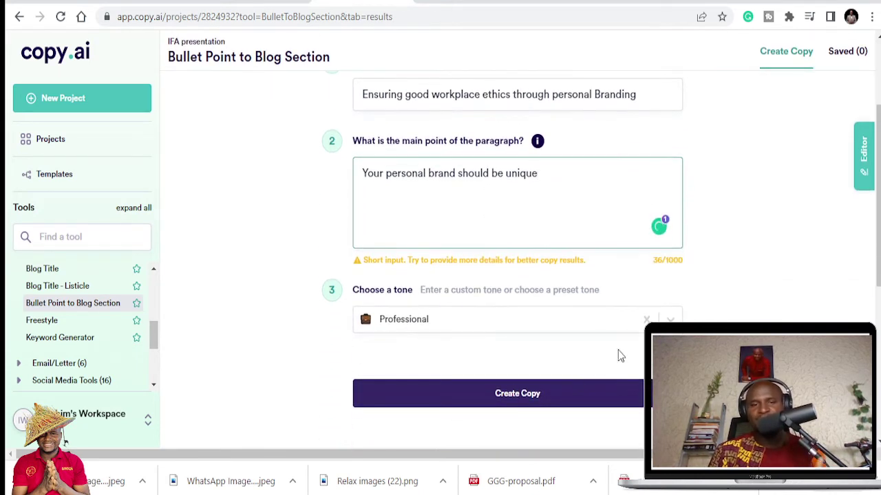
left_click(568, 395)
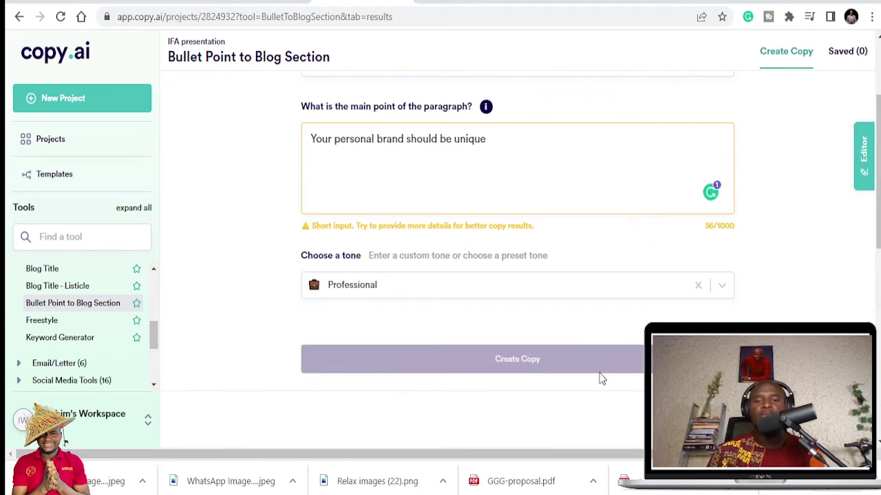
Step: Review the generated blog sections against the blog topic and the main point about a unique personal brand
scroll(430, 302, "up", 2)
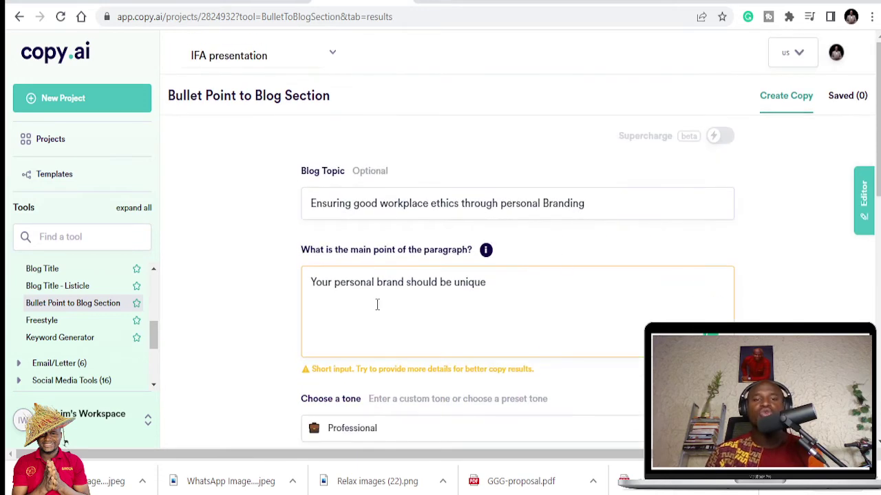
scroll(475, 277, "down", 5)
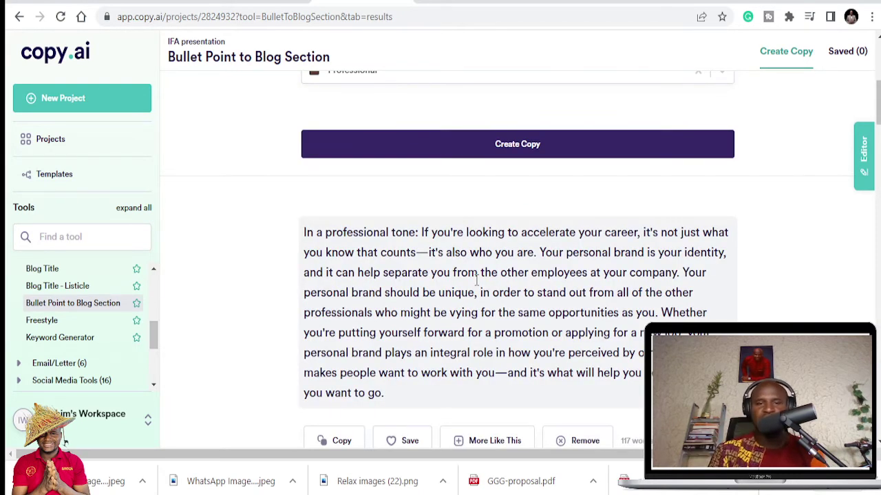
scroll(457, 279, "down", 3)
scroll(444, 324, "down", 1)
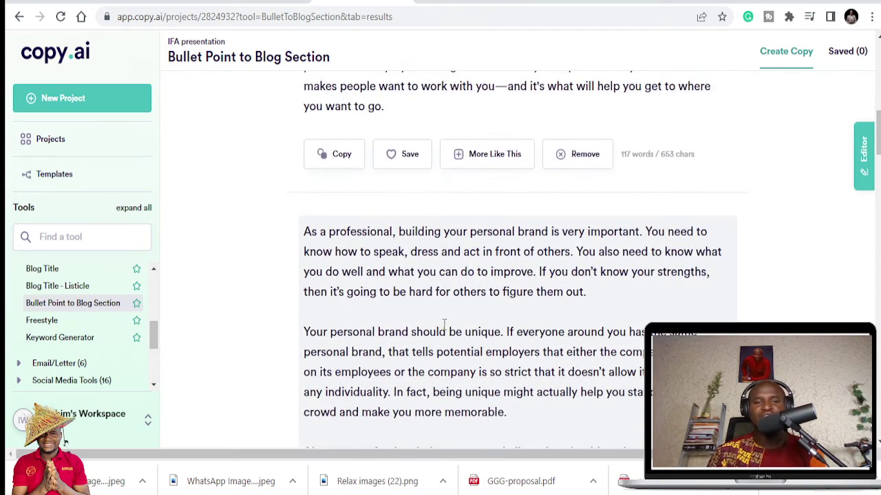
scroll(327, 308, "up", 1)
scroll(327, 308, "up", 8)
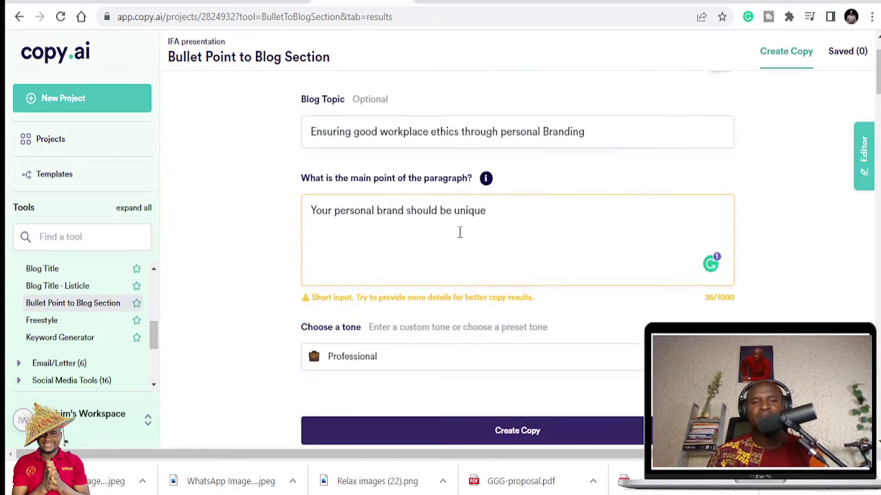
scroll(459, 230, "down", 8)
scroll(452, 324, "down", 1)
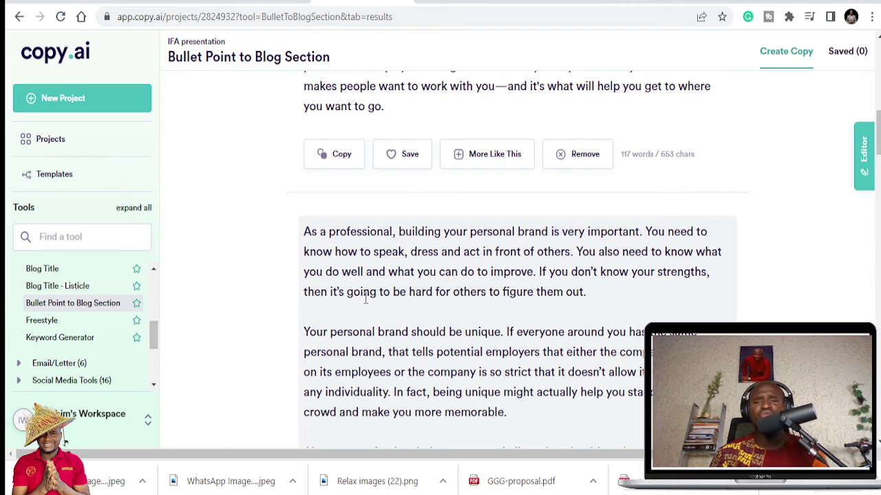
scroll(482, 377, "down", 1)
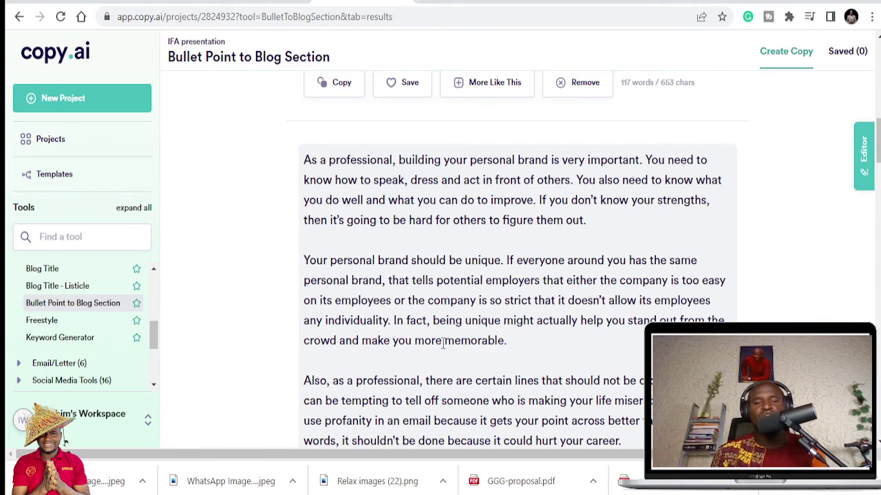
scroll(416, 411, "down", 4)
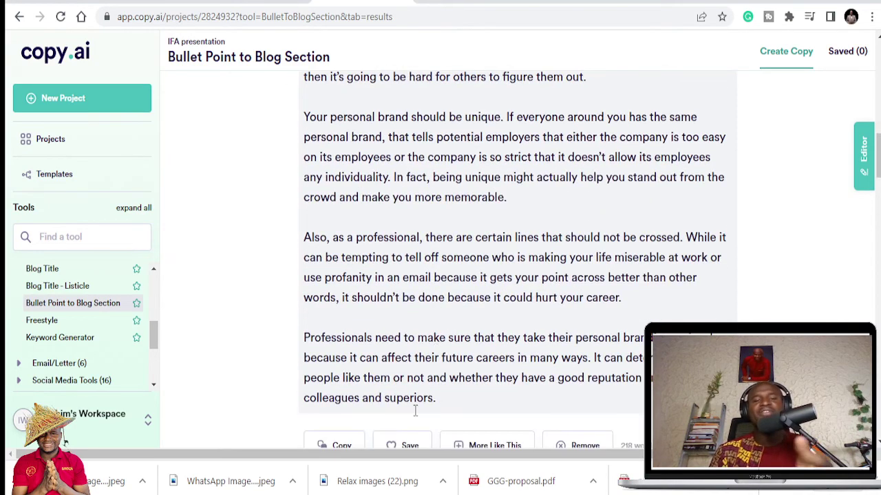
scroll(415, 412, "up", 5)
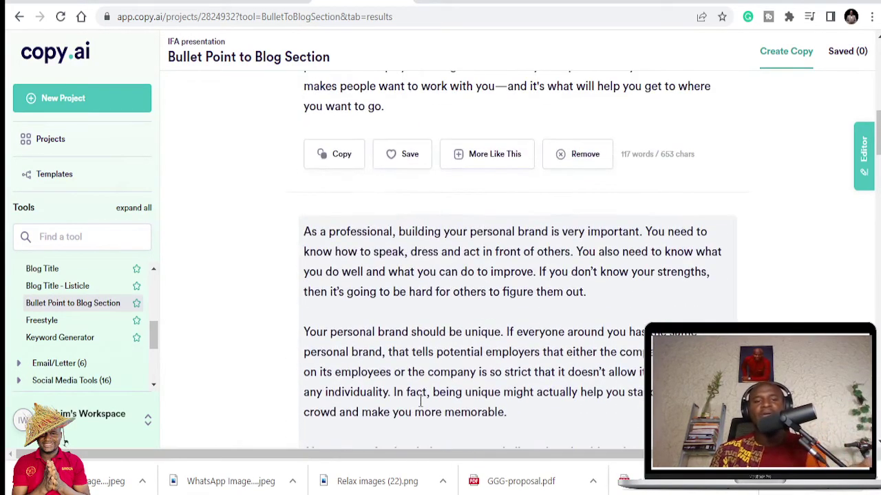
scroll(421, 402, "up", 1)
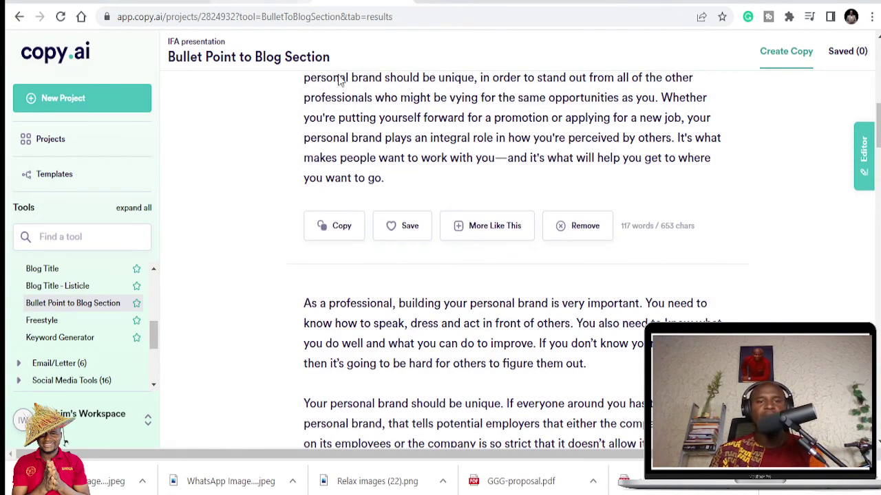
scroll(416, 206, "up", 8)
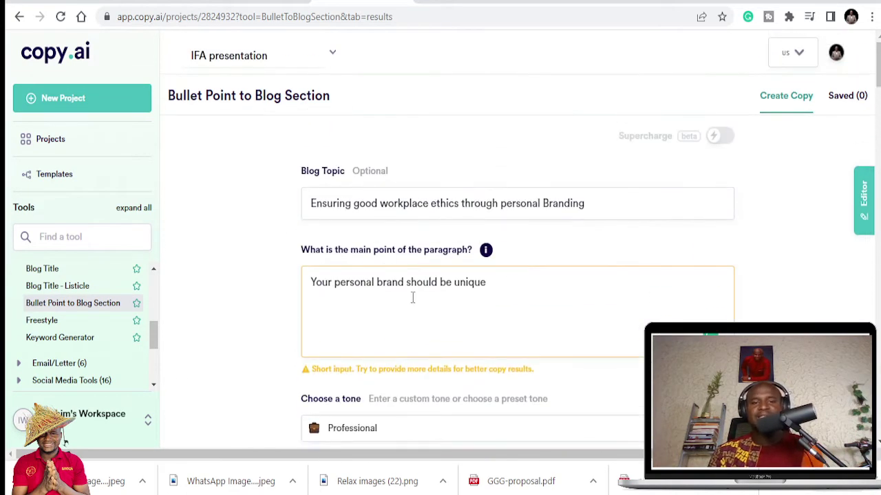
scroll(450, 309, "down", 4)
scroll(466, 388, "down", 15)
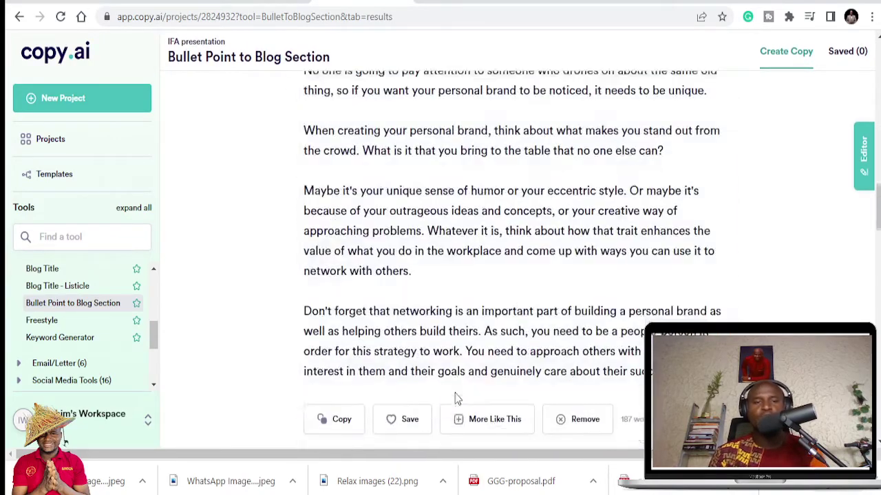
scroll(455, 394, "down", 2)
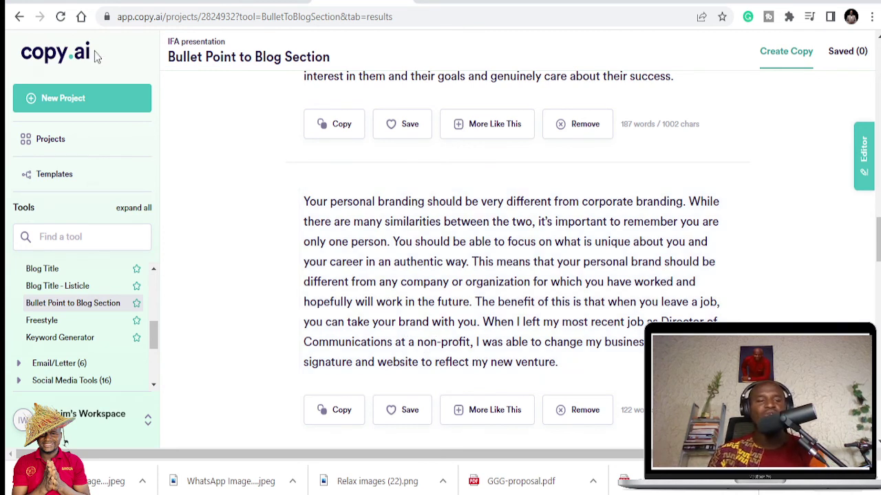
scroll(81, 308, "up", 5)
scroll(80, 306, "down", 10)
scroll(92, 309, "up", 10)
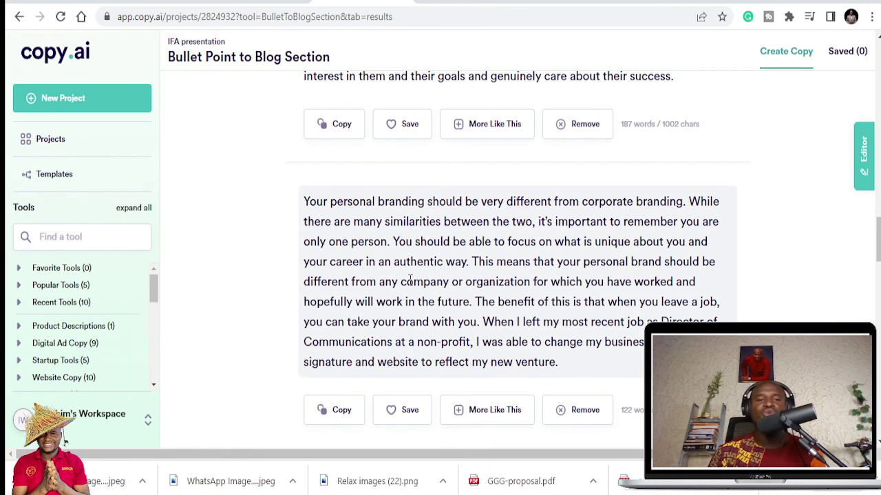